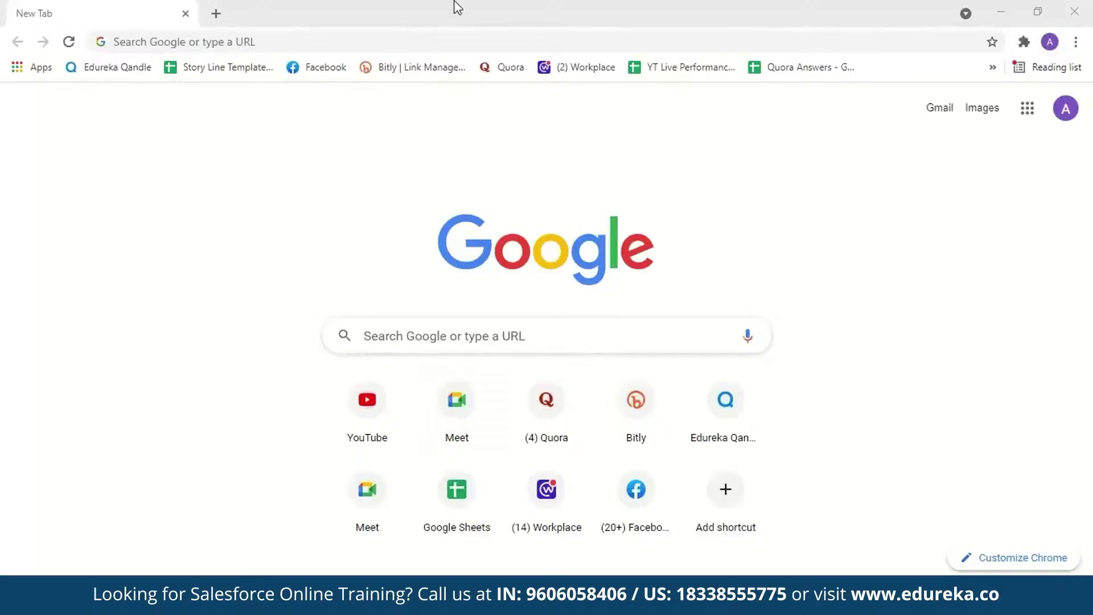
Search Google for 'salesforce login' and open the Login | Salesforce result.
{"action": "left_click", "coordinate": [428, 45]}
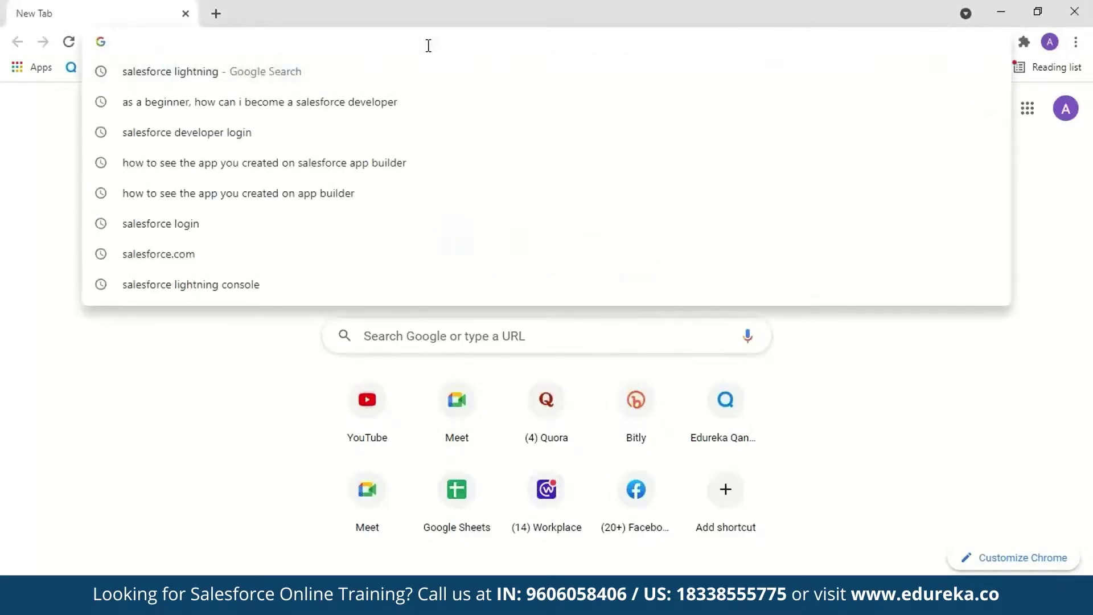
{"action": "type", "text": "salesforce login"}
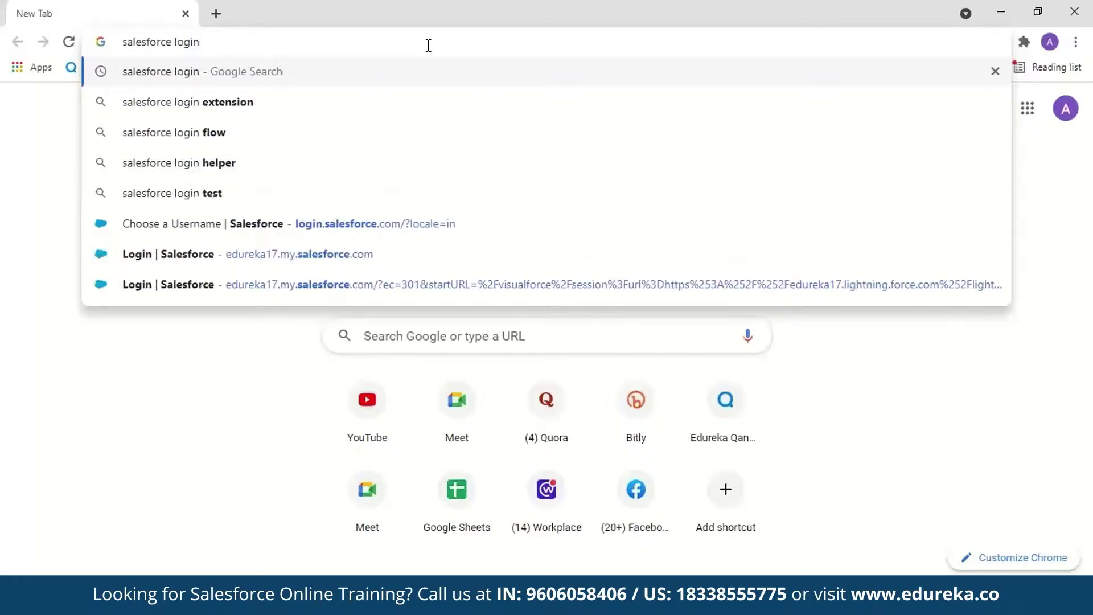
{"action": "key", "text": "Return"}
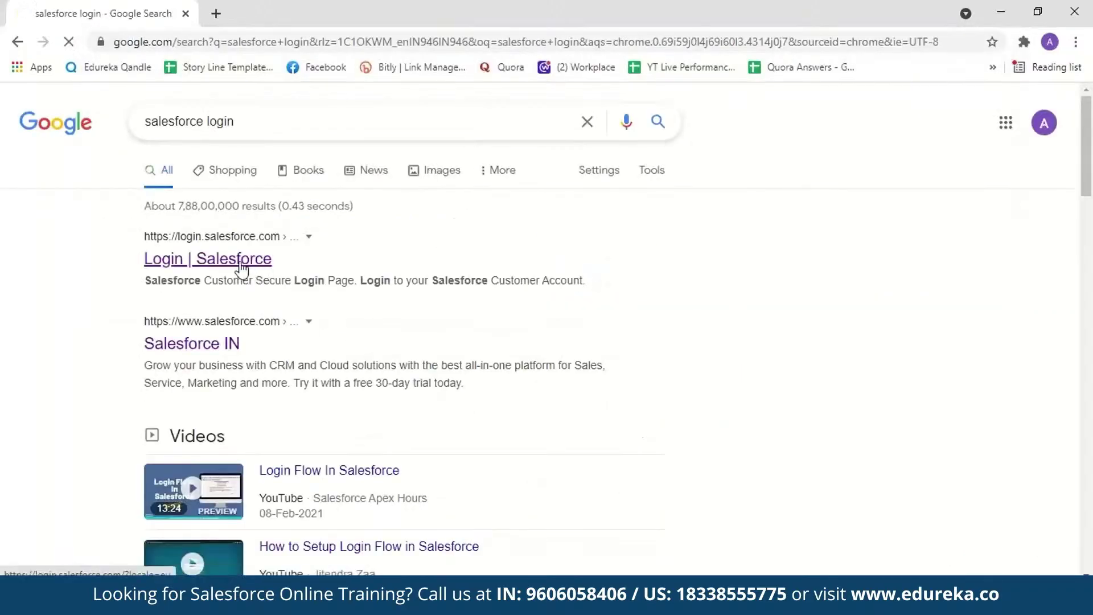
{"action": "left_click", "coordinate": [268, 261]}
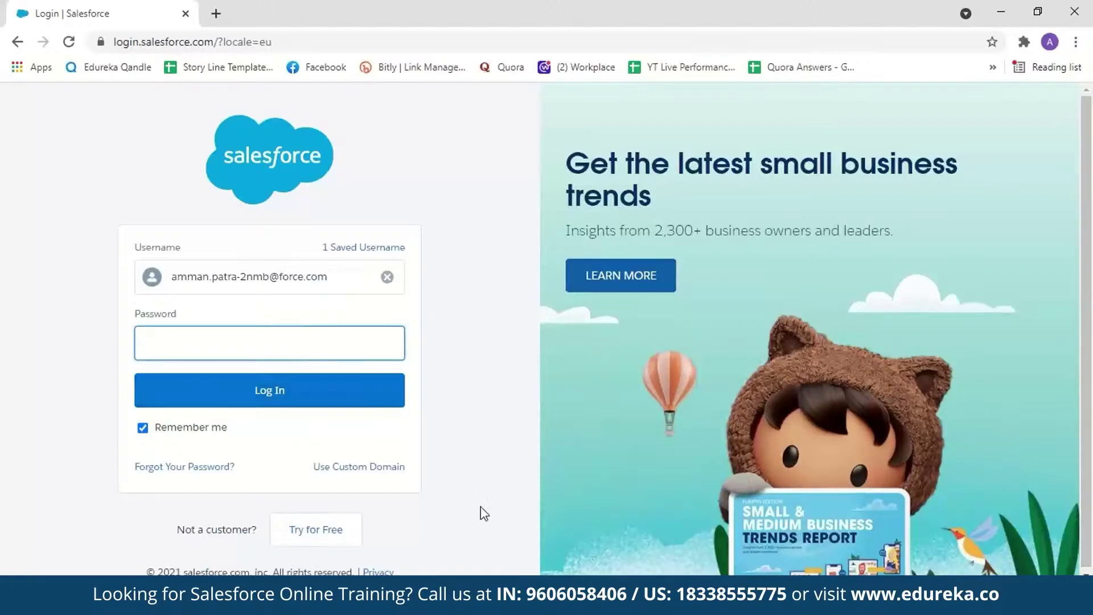
{"action": "left_click", "coordinate": [329, 536]}
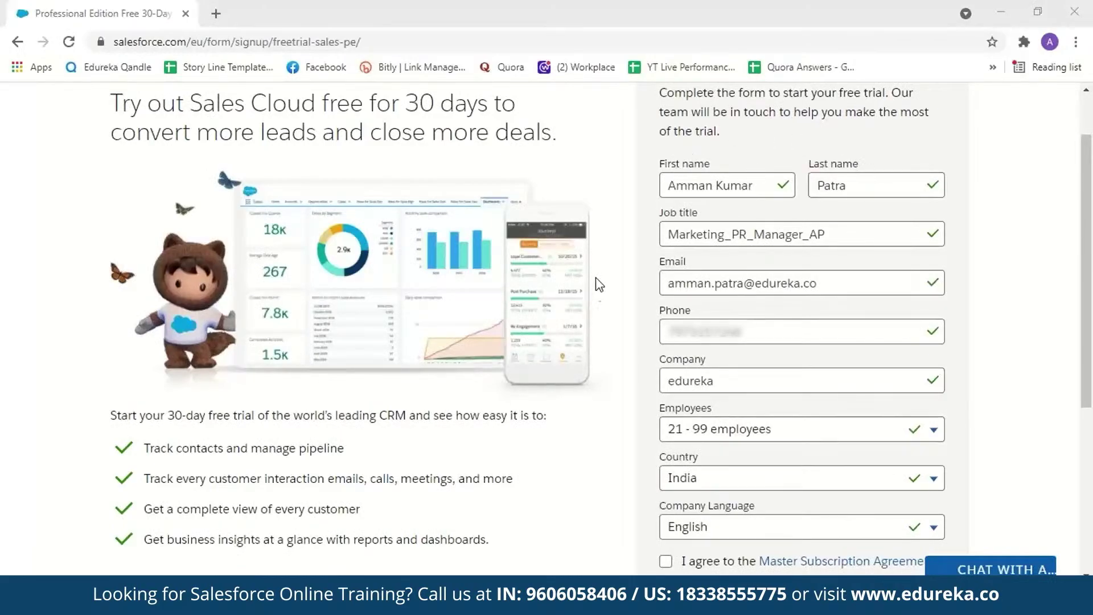
{"action": "scroll", "coordinate": [1020, 277], "scroll_direction": "down", "scroll_amount": 1}
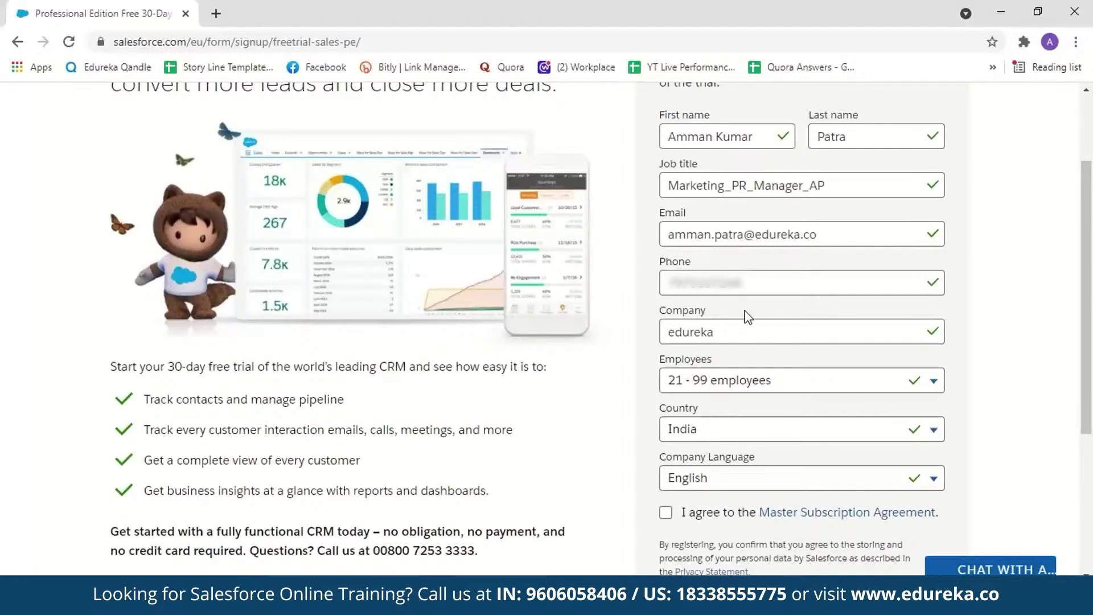
{"action": "scroll", "coordinate": [665, 231], "scroll_direction": "down", "scroll_amount": 2}
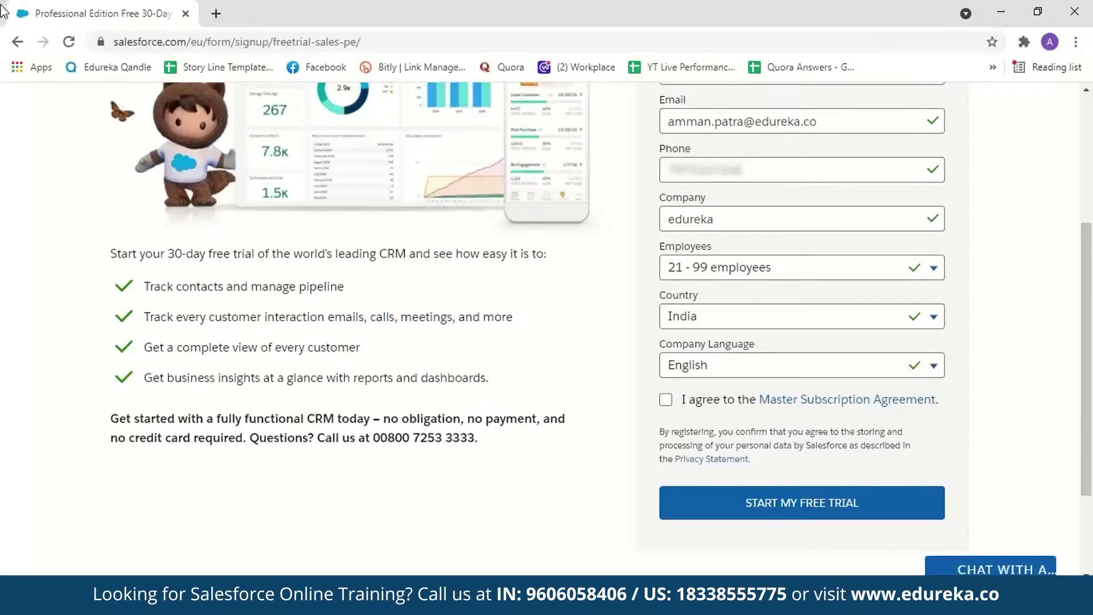
Log in to Salesforce with the saved credentials, skipping mobile phone registration.
{"action": "left_click", "coordinate": [19, 41]}
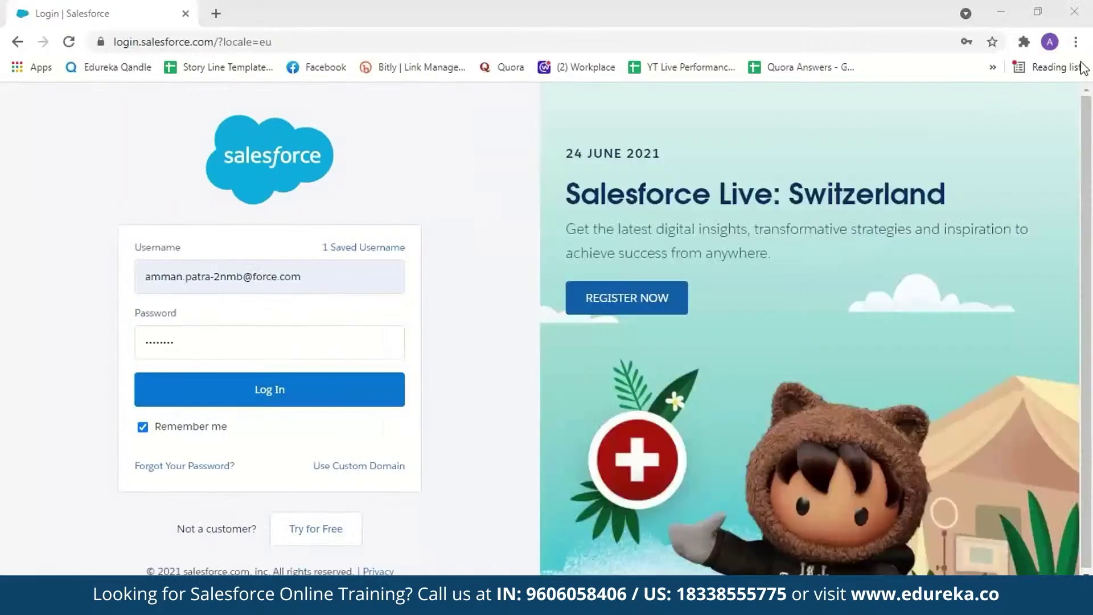
{"action": "left_click", "coordinate": [336, 391]}
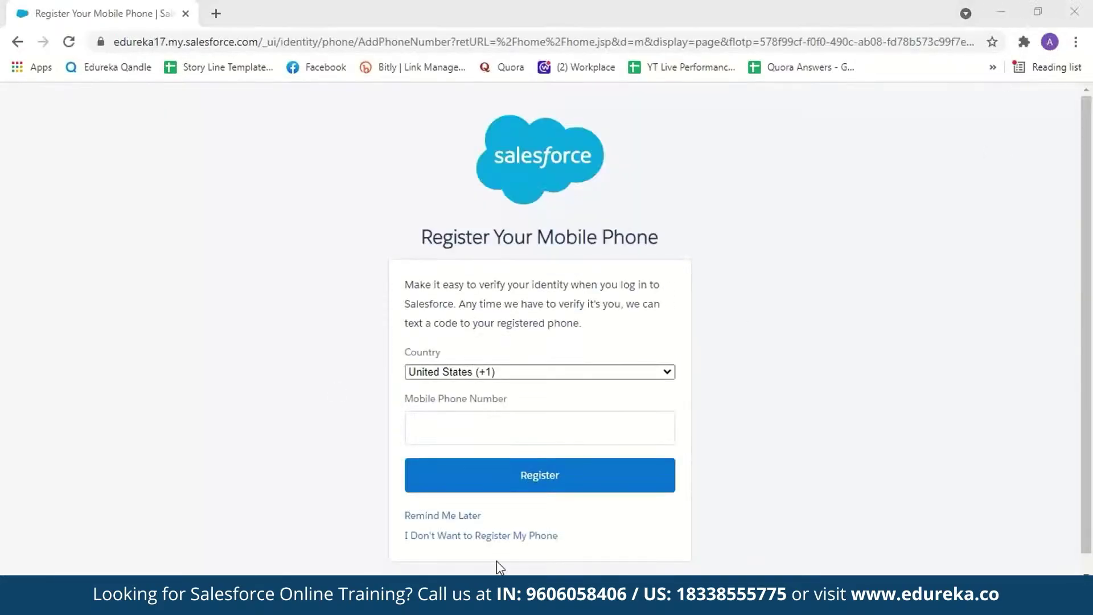
{"action": "left_click", "coordinate": [455, 516]}
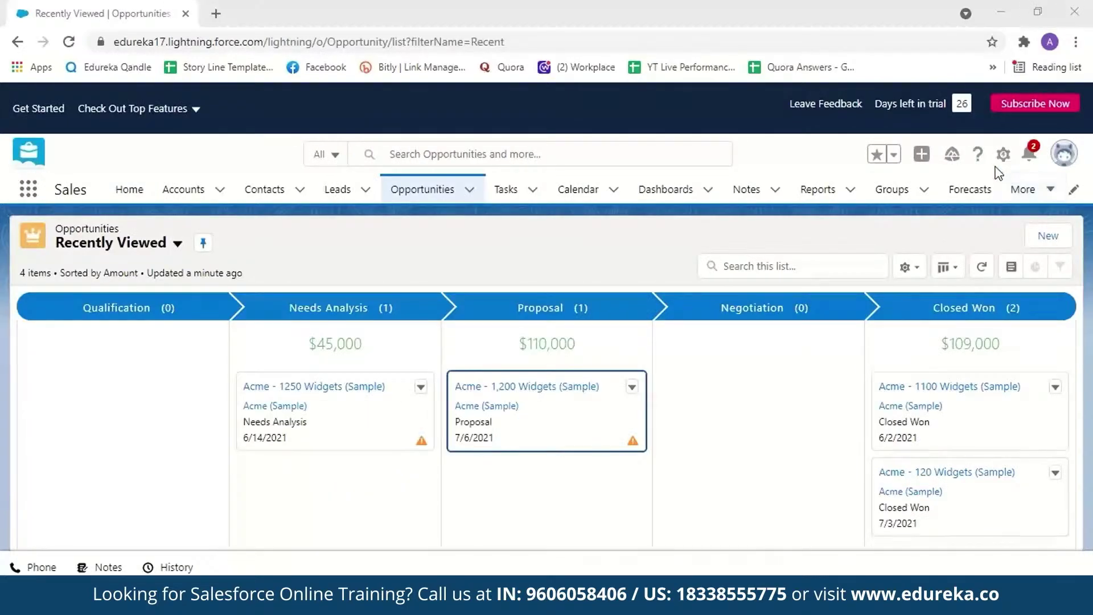
Go to Setup and open User Interface > Lightning App Builder.
{"action": "left_click", "coordinate": [1002, 156]}
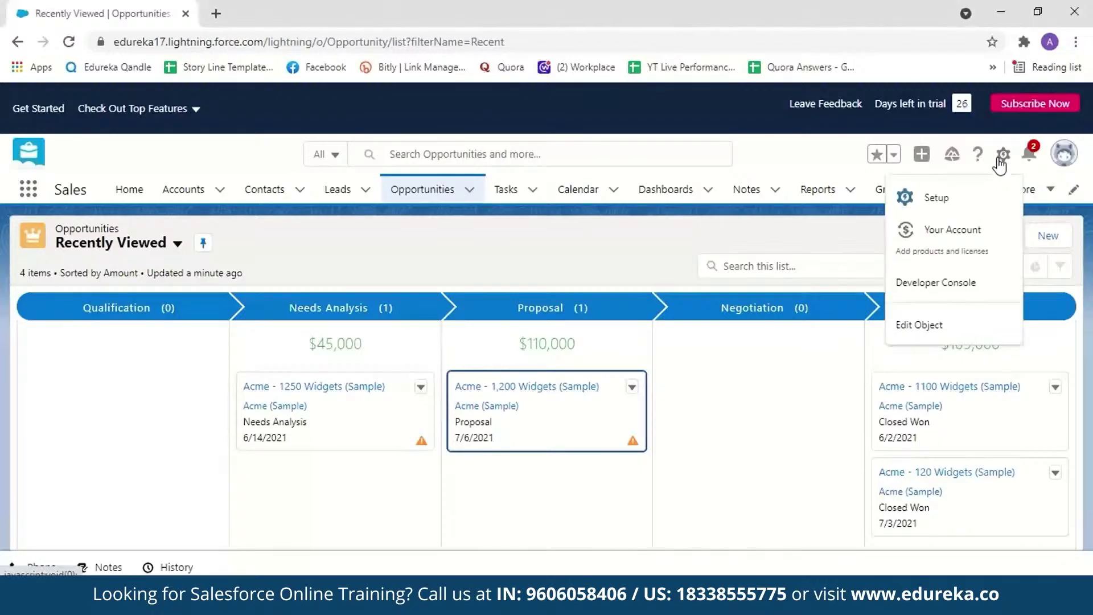
{"action": "left_click", "coordinate": [971, 200]}
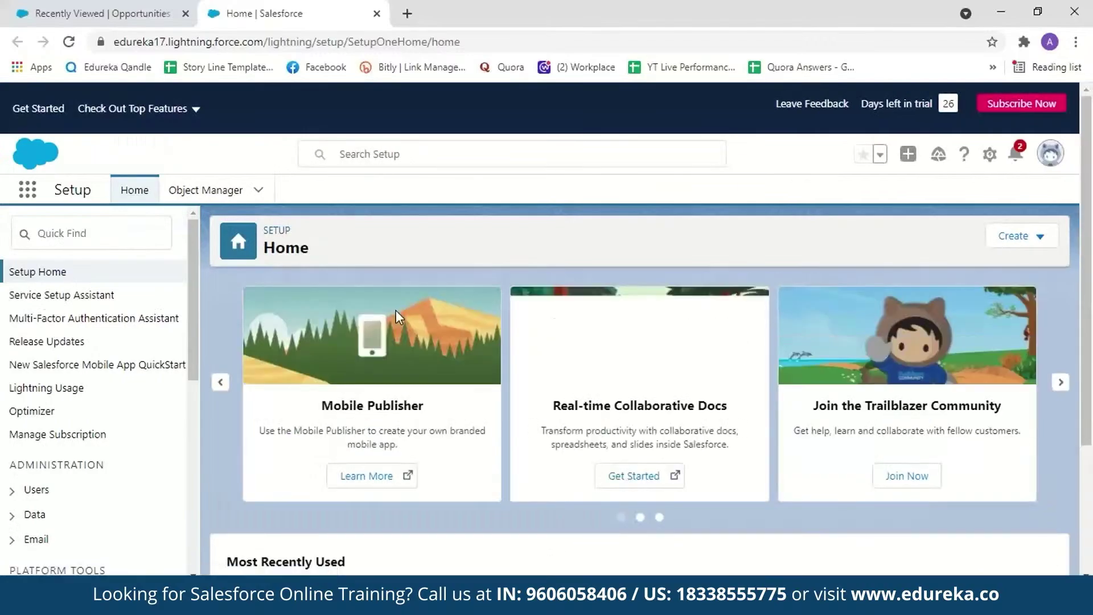
{"action": "left_click_drag", "start_coordinate": [191, 323], "coordinate": [200, 461]}
{"action": "left_click", "coordinate": [31, 387]}
{"action": "left_click_drag", "start_coordinate": [191, 386], "coordinate": [195, 420]}
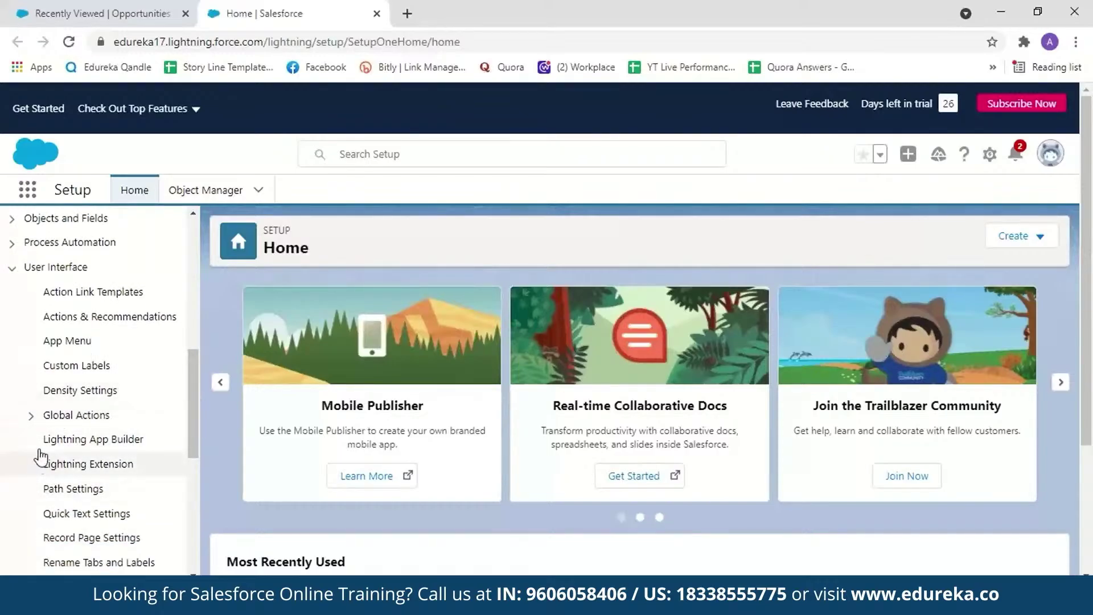
{"action": "left_click", "coordinate": [91, 442]}
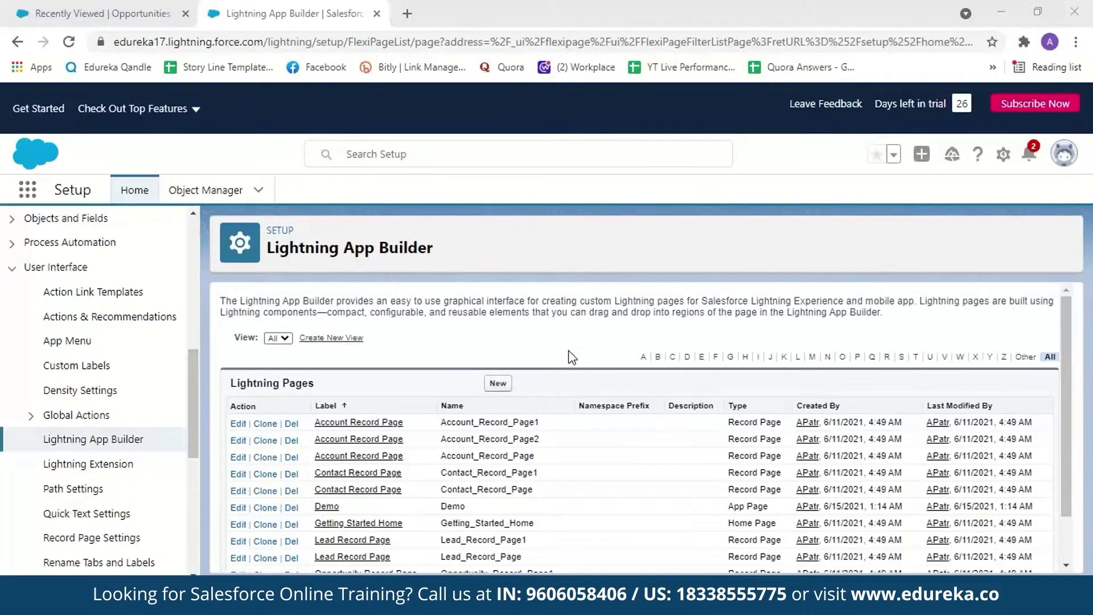
Start a new Lightning page and choose App Page as its type.
{"action": "left_click", "coordinate": [493, 387]}
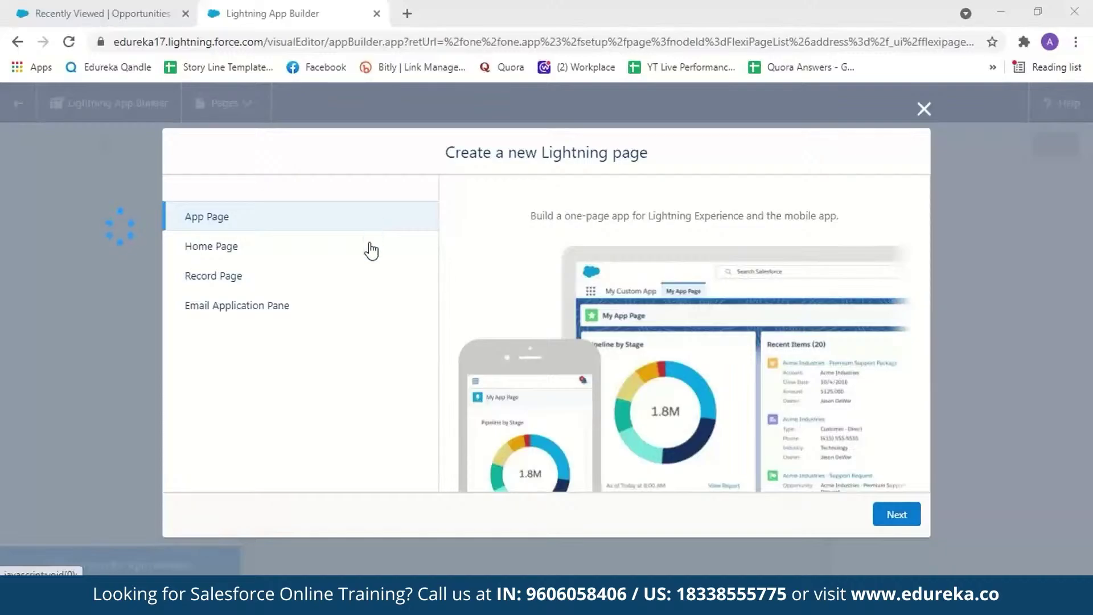
{"action": "left_click", "coordinate": [367, 249]}
{"action": "left_click", "coordinate": [356, 280]}
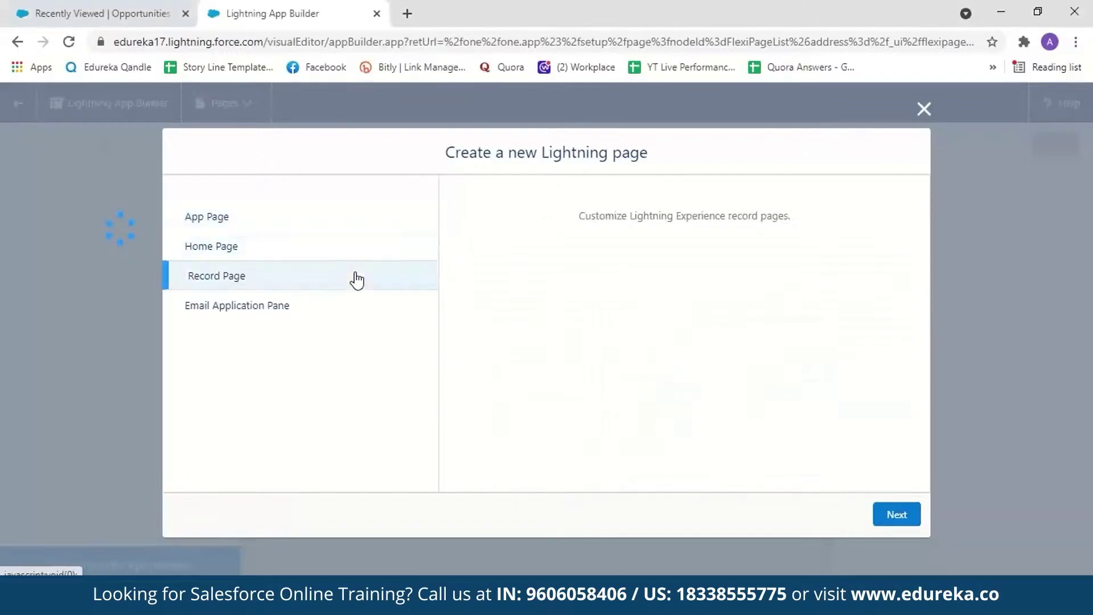
{"action": "left_click", "coordinate": [351, 303]}
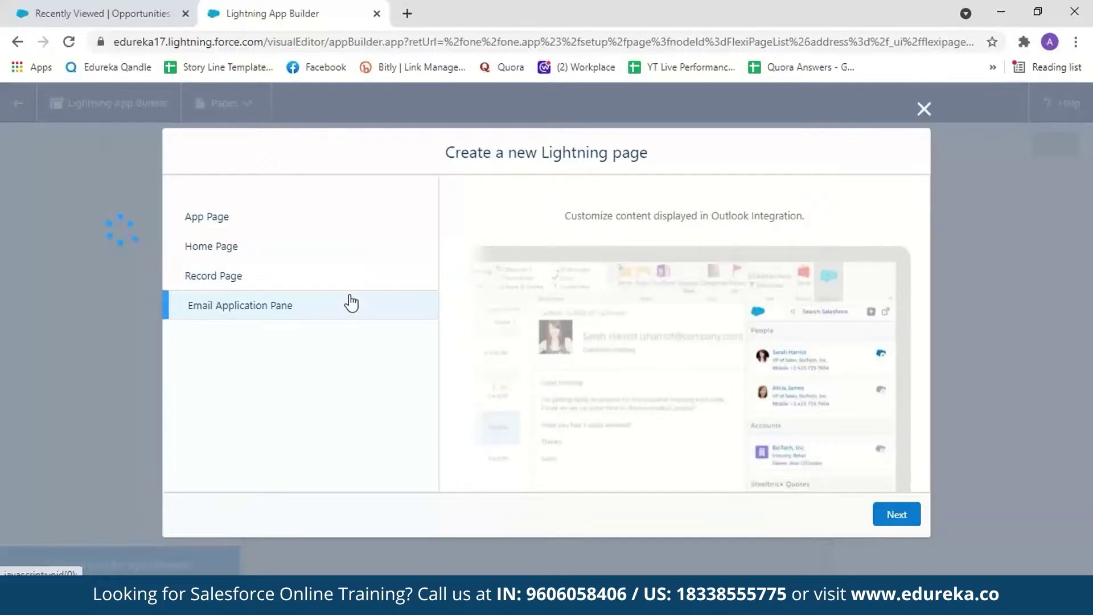
{"action": "left_click", "coordinate": [345, 216]}
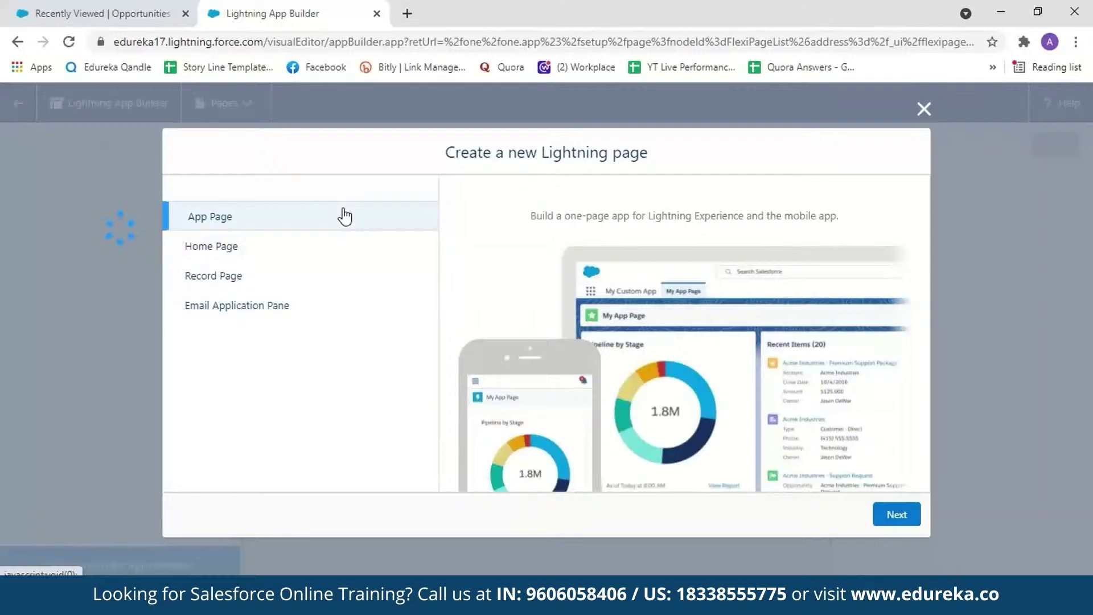
Label the new page 'AppDemo' and continue to the layout choices.
{"action": "left_click", "coordinate": [917, 515]}
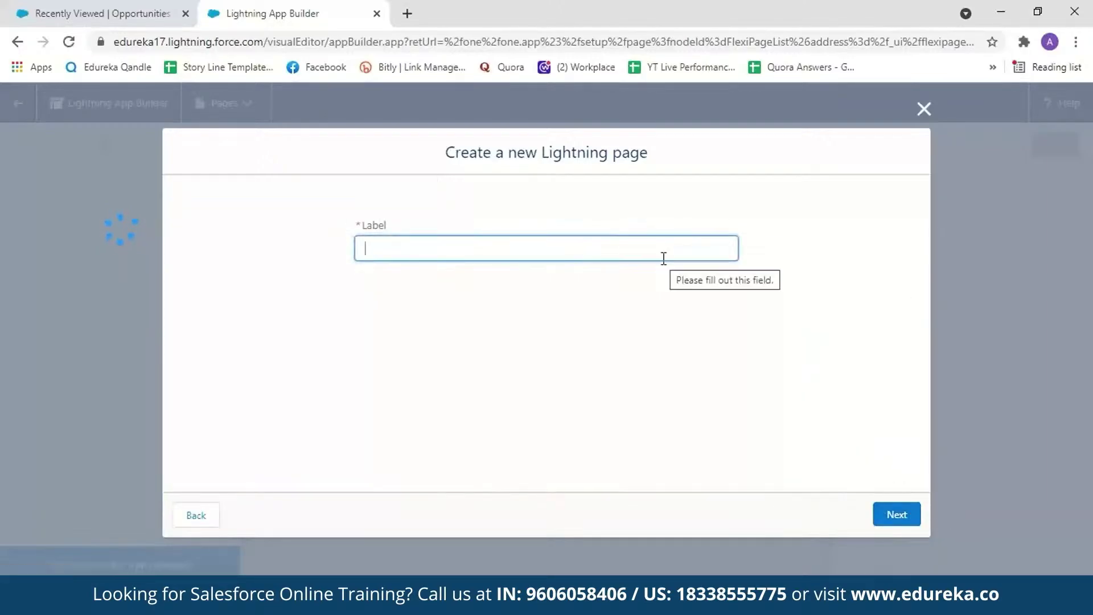
{"action": "type", "text": "A"}
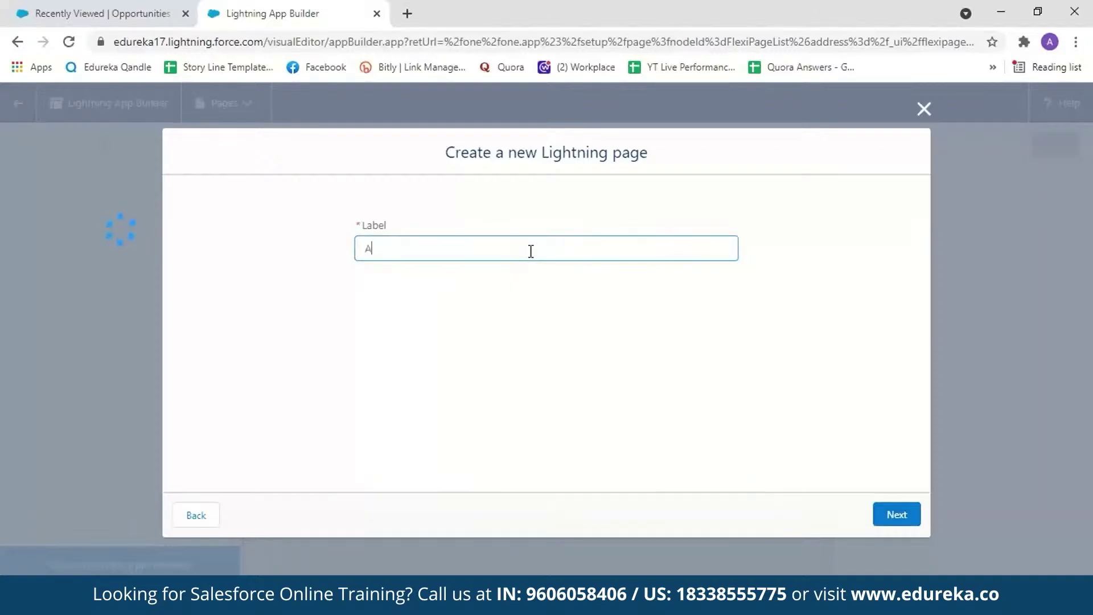
{"action": "type", "text": "ppDemo"}
{"action": "left_click", "coordinate": [893, 515]}
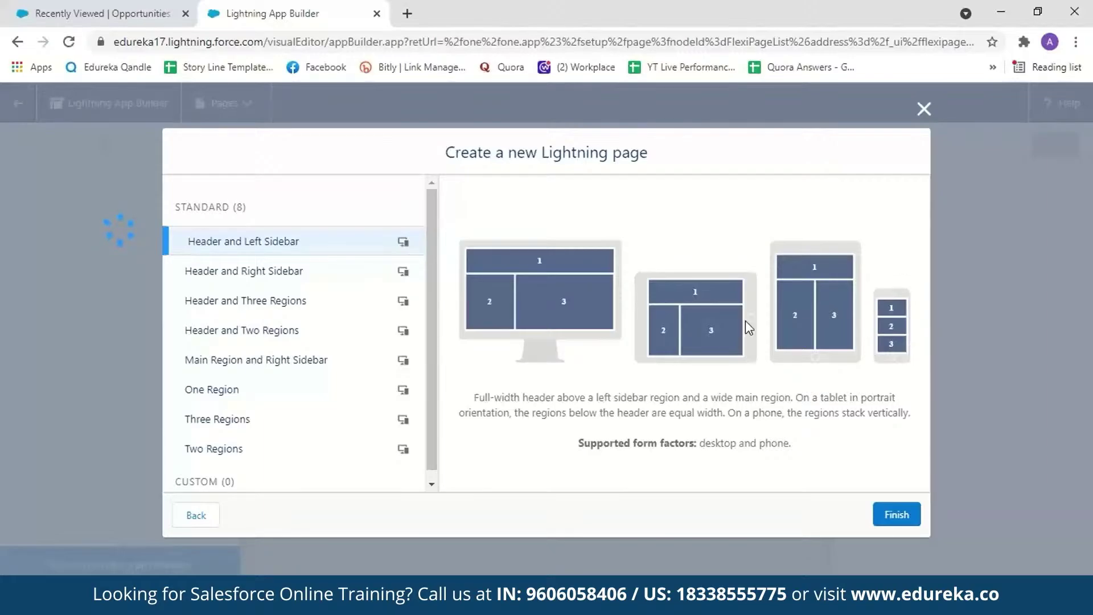
Compare the layout templates, then create AppDemo with the Header and Two Regions layout.
{"action": "left_click", "coordinate": [310, 274]}
{"action": "left_click", "coordinate": [324, 307]}
{"action": "left_click", "coordinate": [323, 337]}
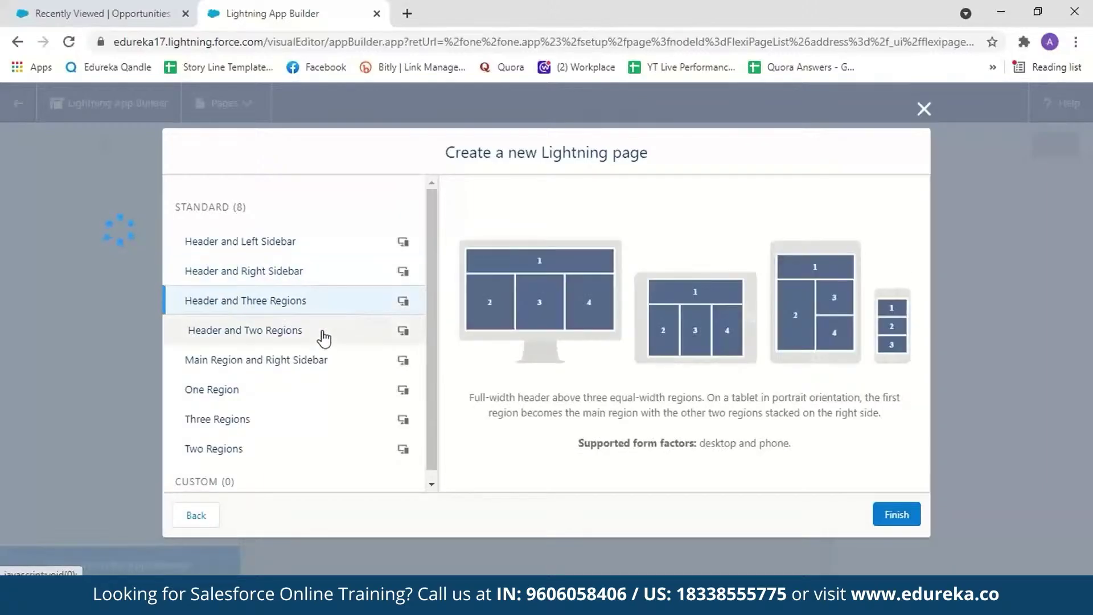
{"action": "left_click", "coordinate": [320, 359]}
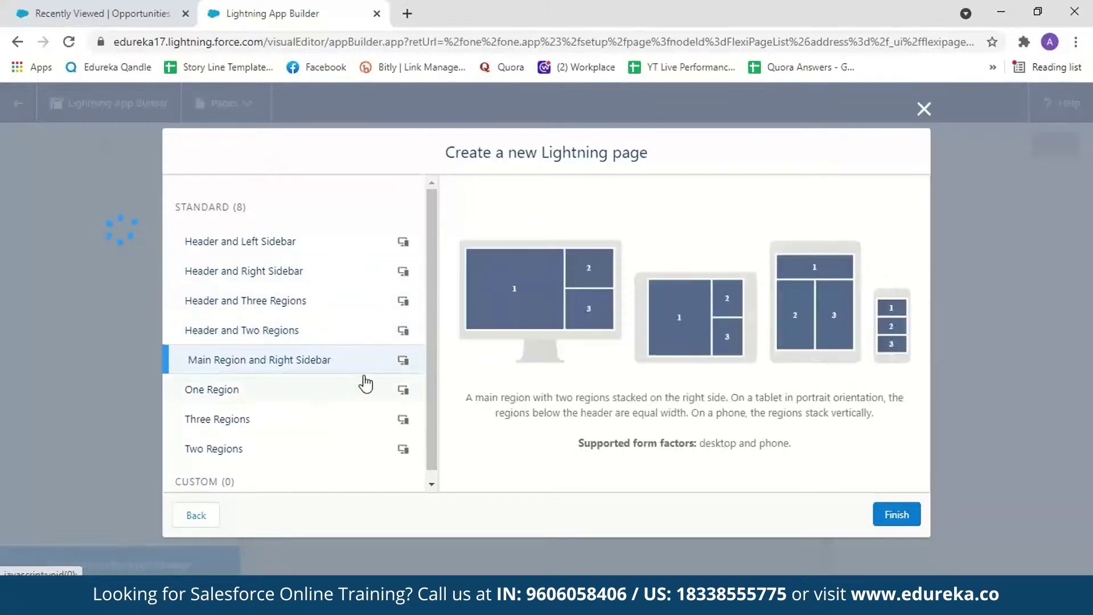
{"action": "left_click", "coordinate": [246, 397]}
{"action": "left_click", "coordinate": [248, 423]}
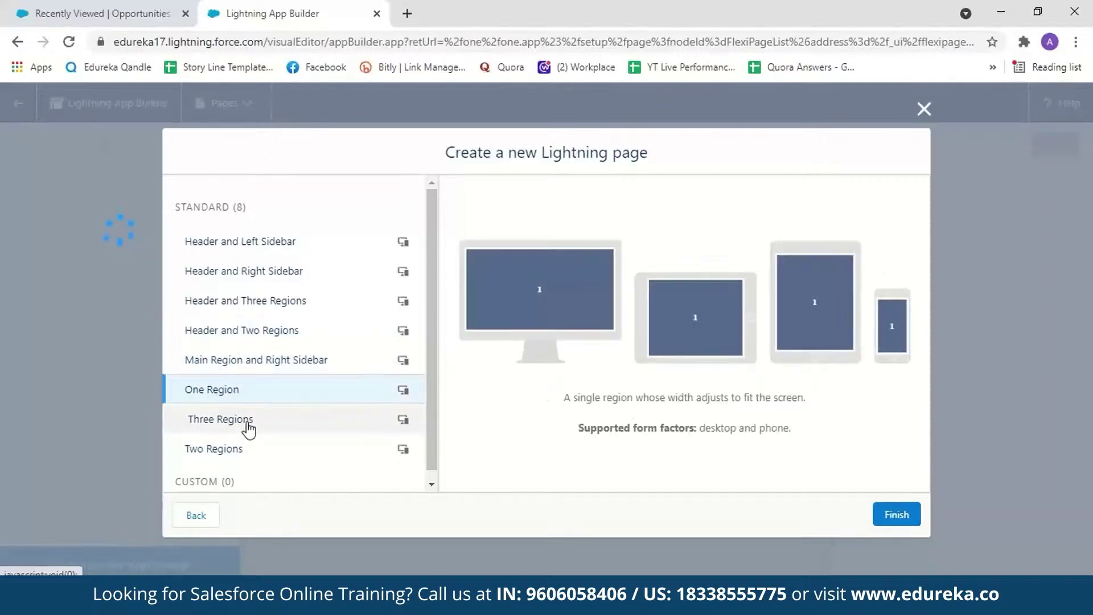
{"action": "left_click", "coordinate": [220, 455]}
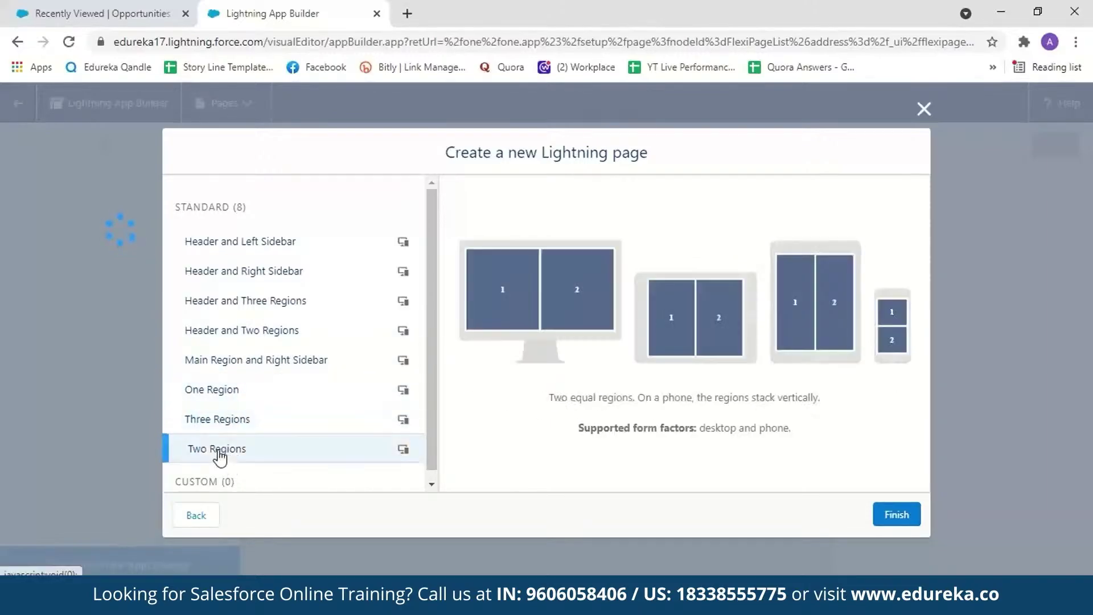
{"action": "left_click", "coordinate": [274, 341]}
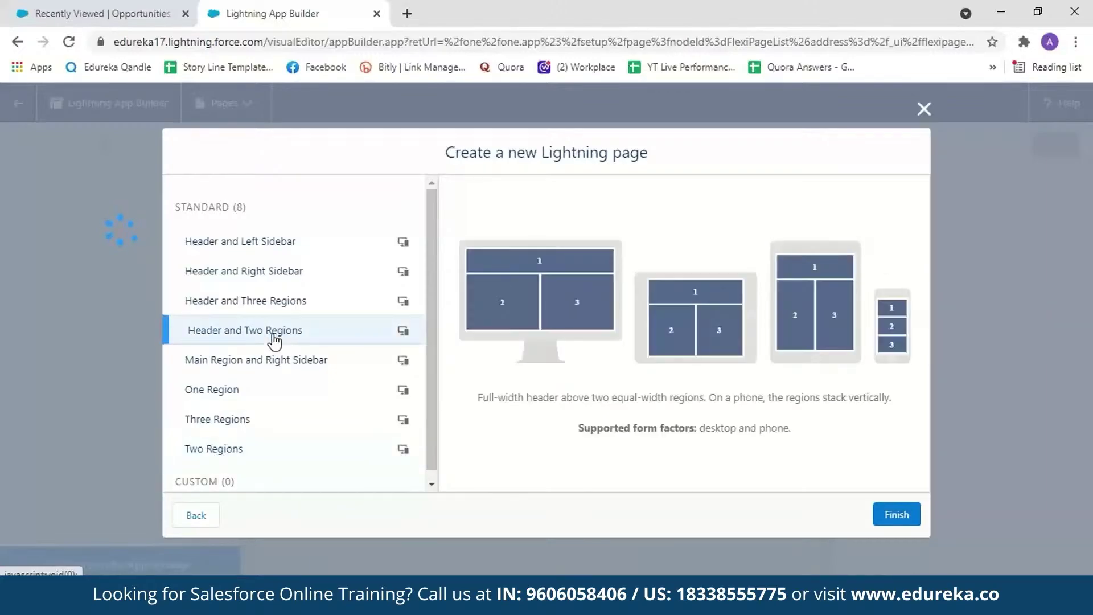
{"action": "left_click", "coordinate": [884, 515]}
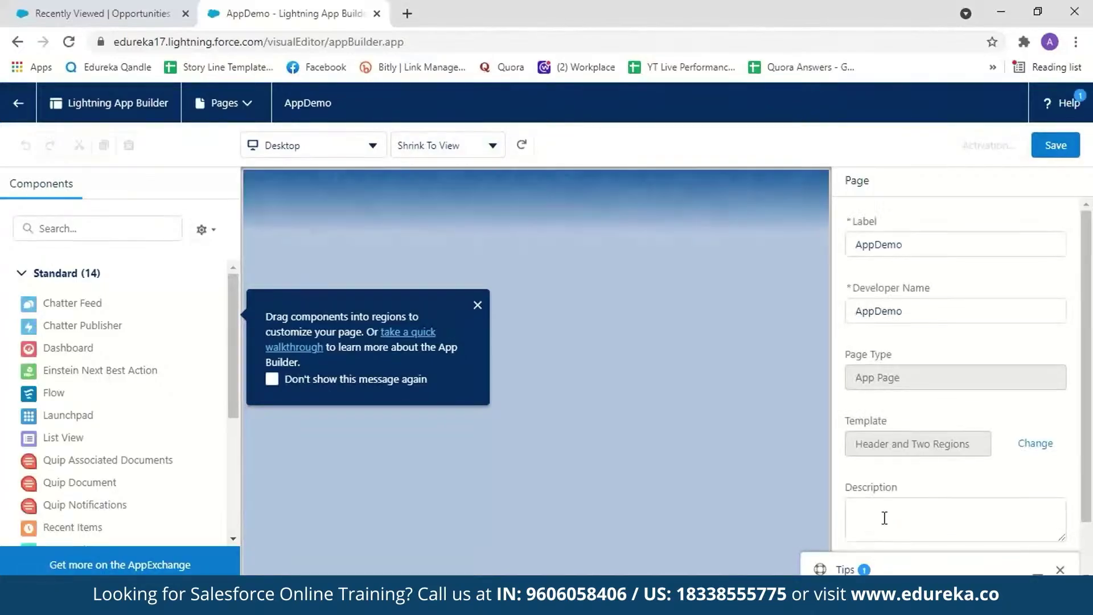
Drag a report chart and a dashboard component into the two body regions.
{"action": "scroll", "coordinate": [165, 293], "scroll_direction": "down", "scroll_amount": 1}
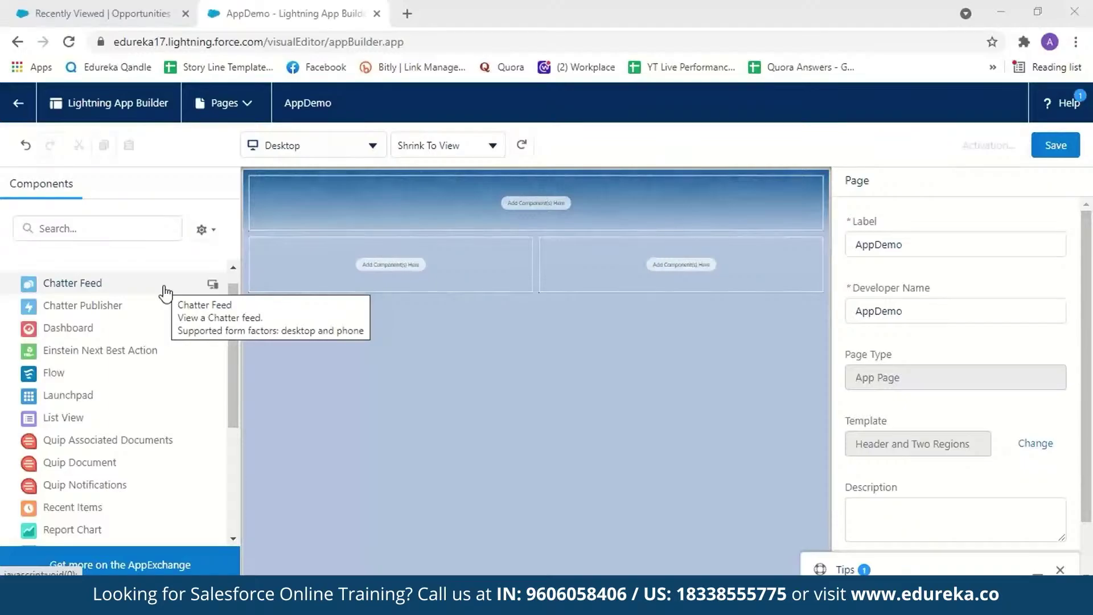
{"action": "scroll", "coordinate": [127, 480], "scroll_direction": "down", "scroll_amount": 1}
{"action": "left_click_drag", "start_coordinate": [134, 481], "coordinate": [363, 278]}
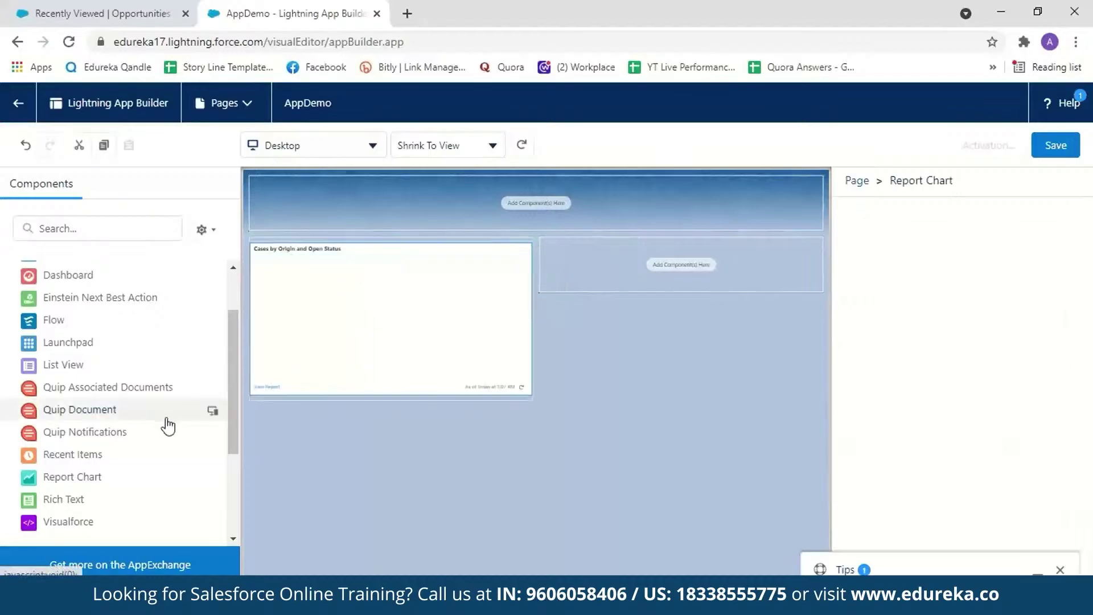
{"action": "scroll", "coordinate": [227, 422], "scroll_direction": "up", "scroll_amount": 1}
{"action": "left_click_drag", "start_coordinate": [68, 347], "coordinate": [569, 268]}
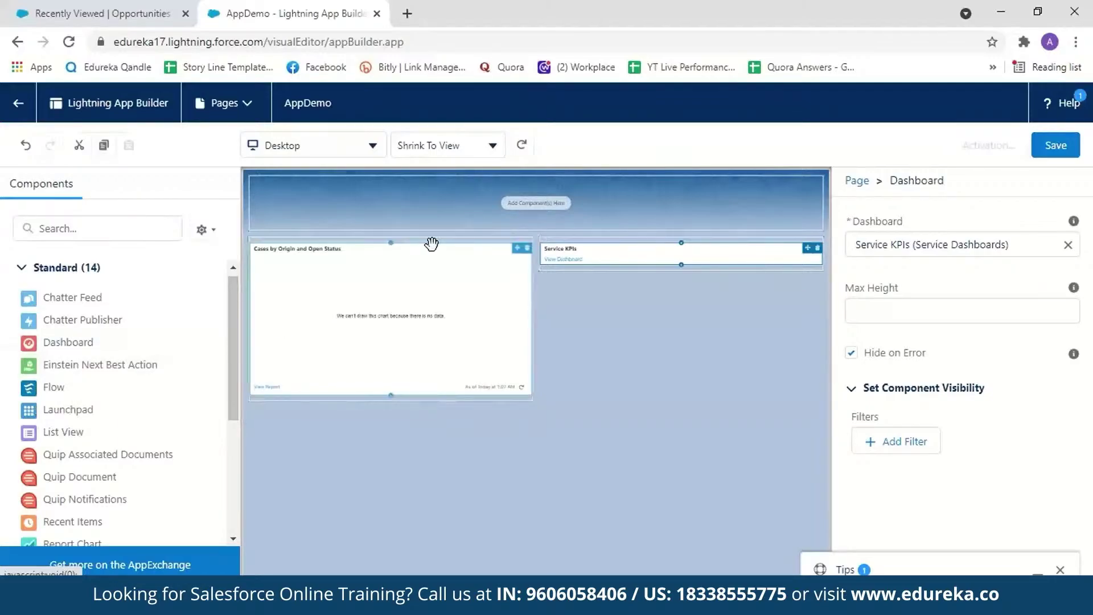
{"action": "left_click_drag", "start_coordinate": [235, 353], "coordinate": [239, 417]}
Add a Rich Text header reading 'Welcome to Salesforce'.
{"action": "left_click_drag", "start_coordinate": [98, 446], "coordinate": [424, 202]}
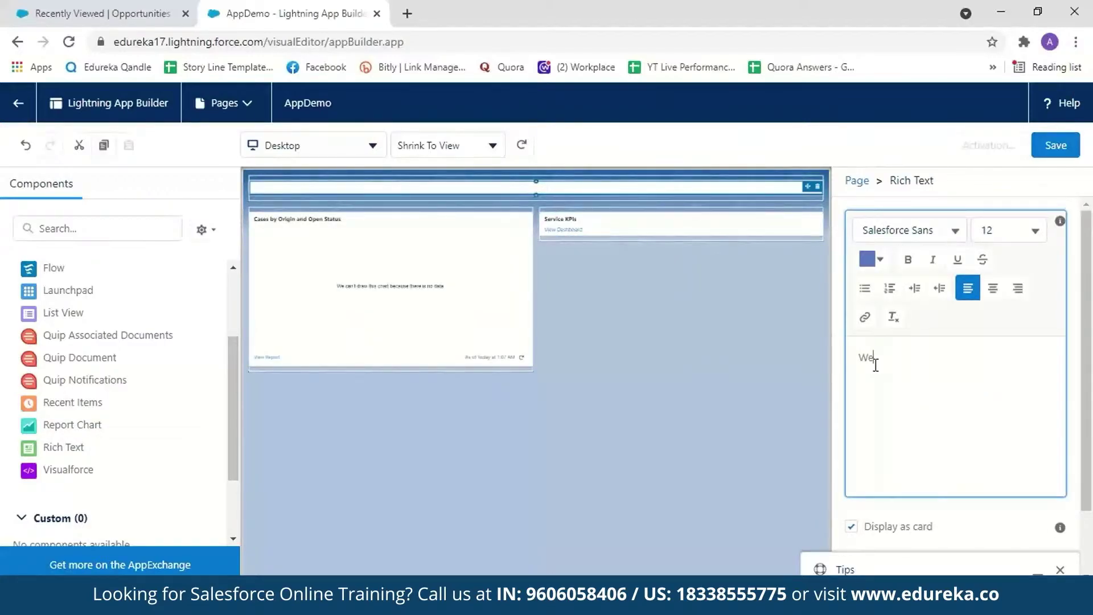
{"action": "type", "text": "ome to Salesforce"}
{"action": "mouse_move", "coordinate": [513, 239]}
{"action": "left_mouse_down"}
{"action": "mouse_move", "coordinate": [615, 276]}
{"action": "mouse_move", "coordinate": [500, 257]}
{"action": "mouse_move", "coordinate": [499, 240]}
{"action": "left_mouse_up"}
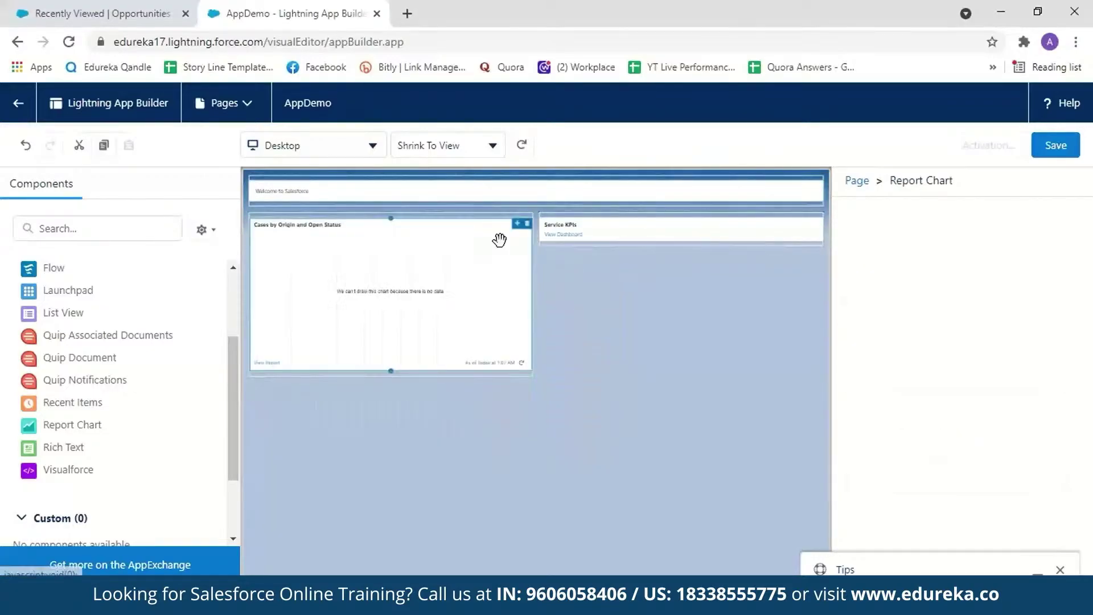
Delete the report chart and add a new one to the left region.
{"action": "left_click", "coordinate": [528, 225]}
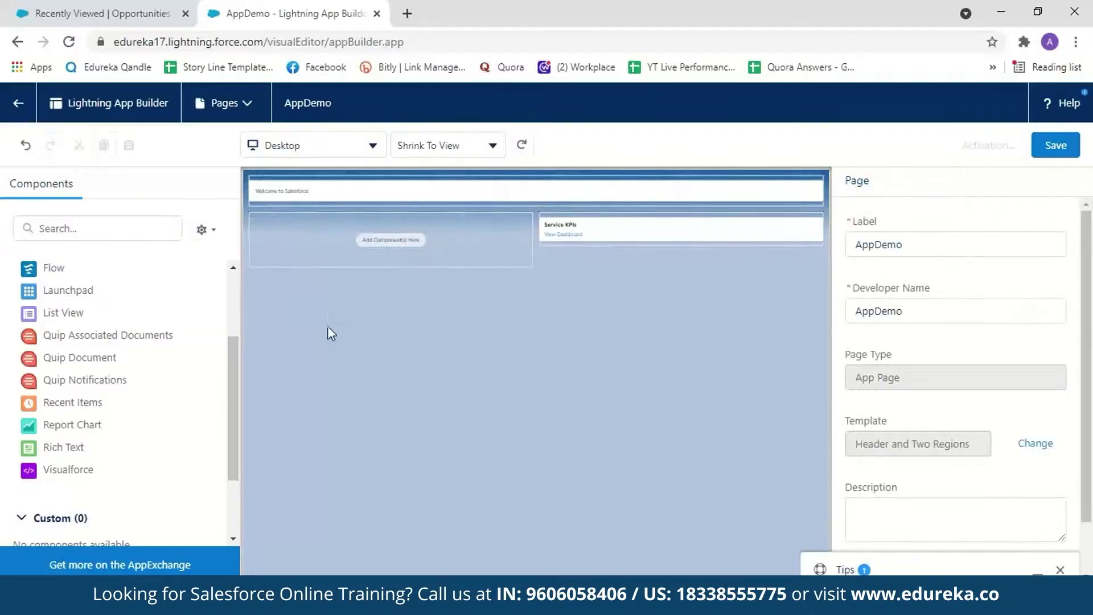
{"action": "left_click_drag", "start_coordinate": [168, 425], "coordinate": [358, 245]}
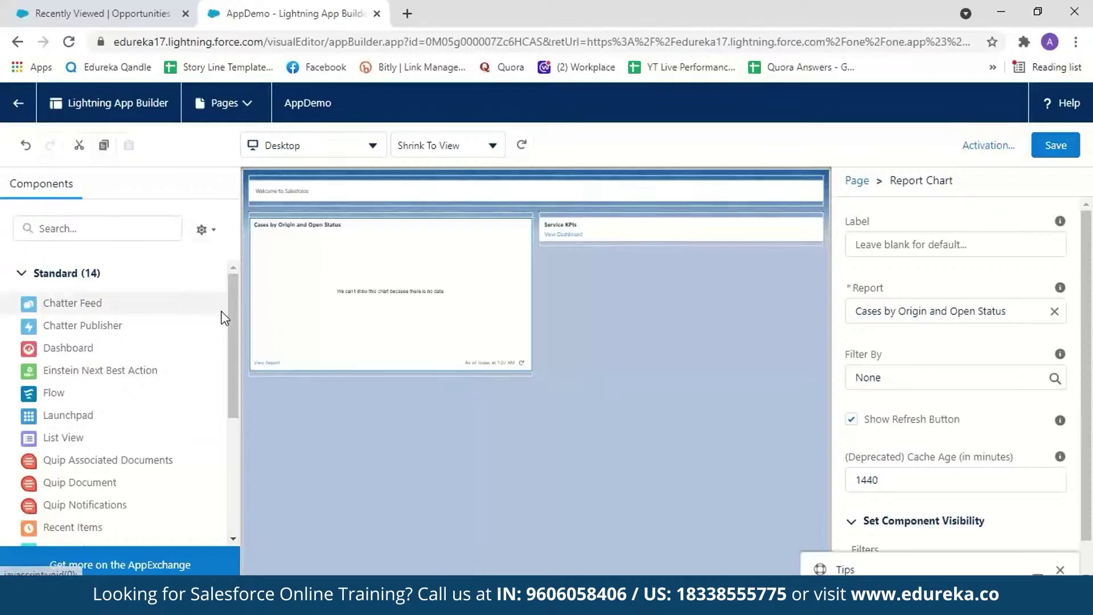
{"action": "left_click_drag", "start_coordinate": [235, 322], "coordinate": [214, 416]}
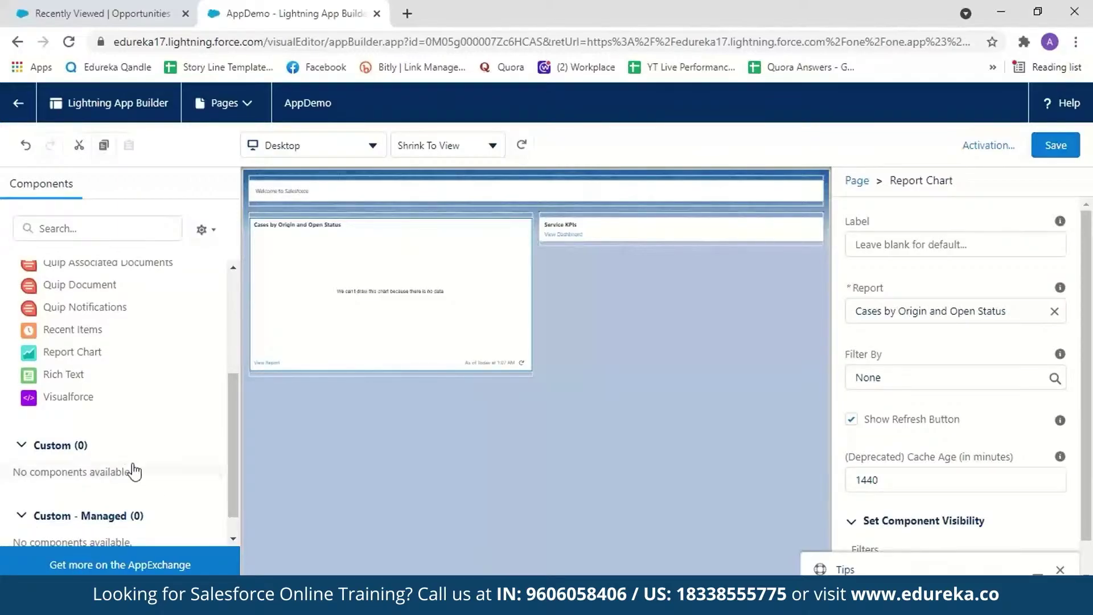
{"action": "left_click_drag", "start_coordinate": [230, 459], "coordinate": [228, 348]}
{"action": "left_click", "coordinate": [856, 181]}
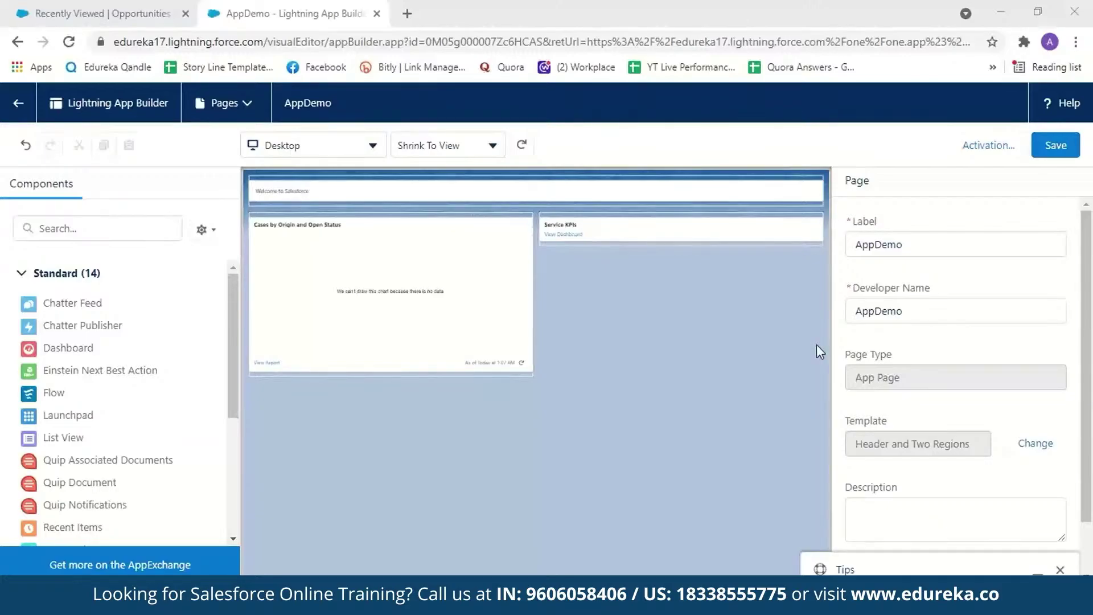
Set the chart's report to Cases by Origin and Open Status and save the page.
{"action": "left_click", "coordinate": [461, 334]}
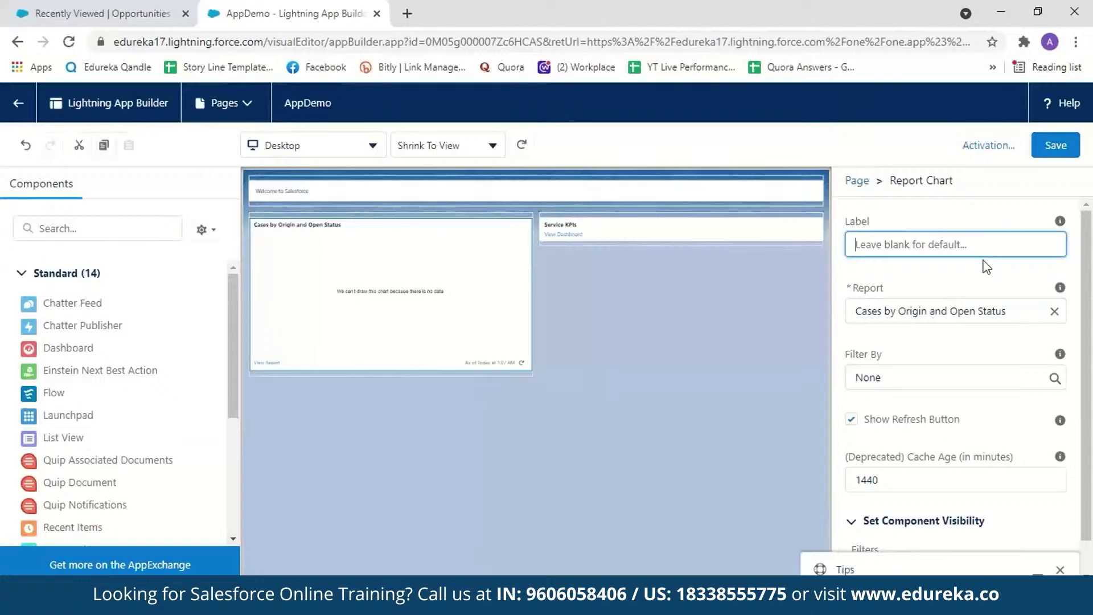
{"action": "left_click", "coordinate": [1024, 310]}
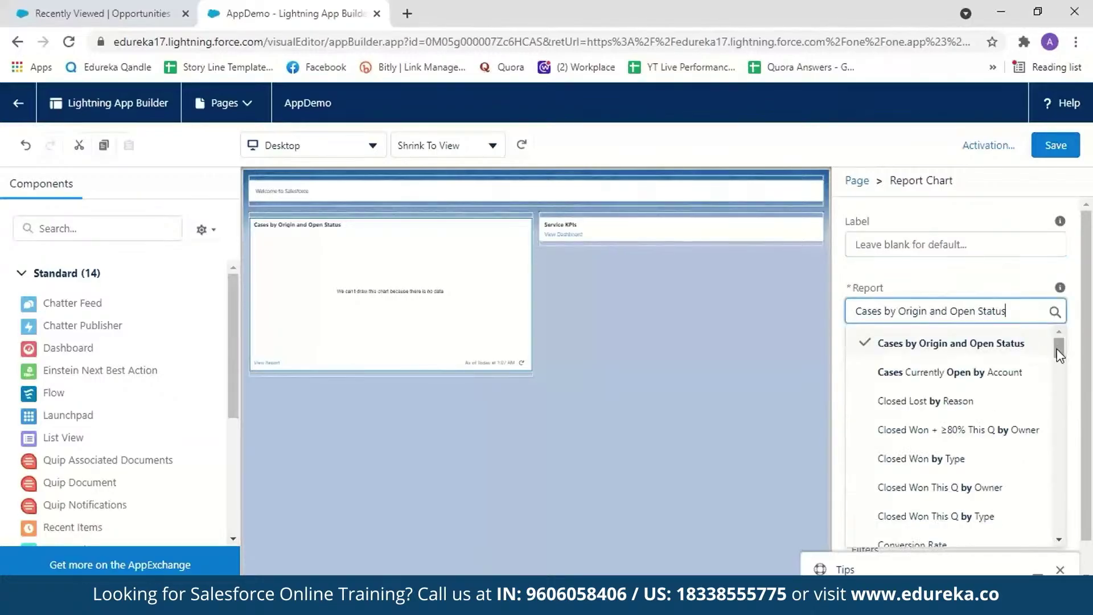
{"action": "left_click_drag", "start_coordinate": [1061, 355], "coordinate": [1061, 347]}
{"action": "left_click", "coordinate": [956, 267]}
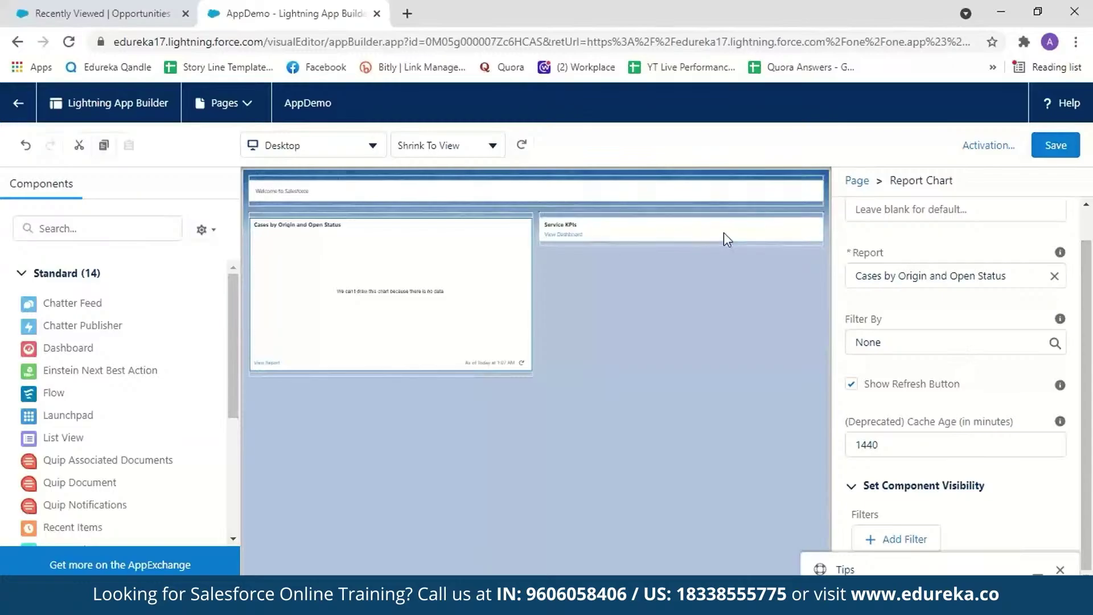
{"action": "left_click", "coordinate": [638, 428]}
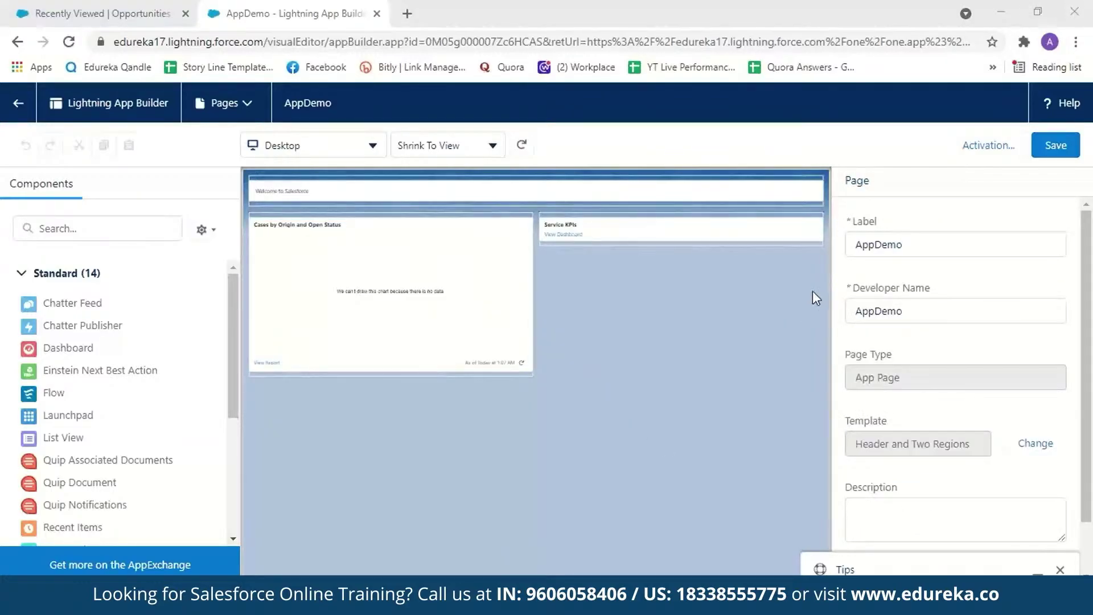
{"action": "left_click", "coordinate": [1047, 148]}
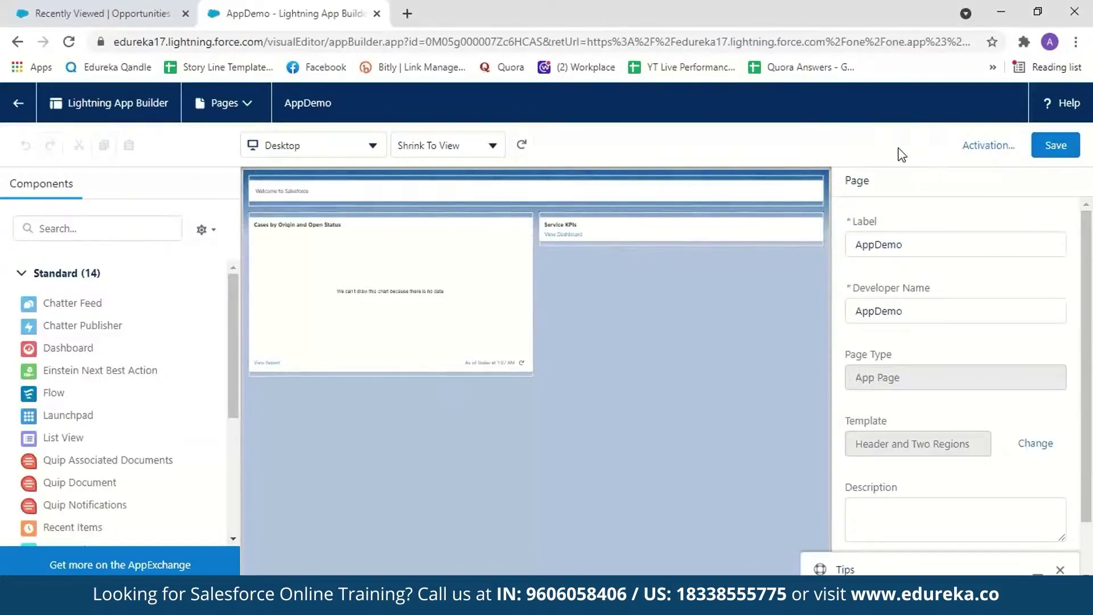
In AppDemo's activation settings, change the app icon to the yellow hexagon.
{"action": "left_click", "coordinate": [974, 149]}
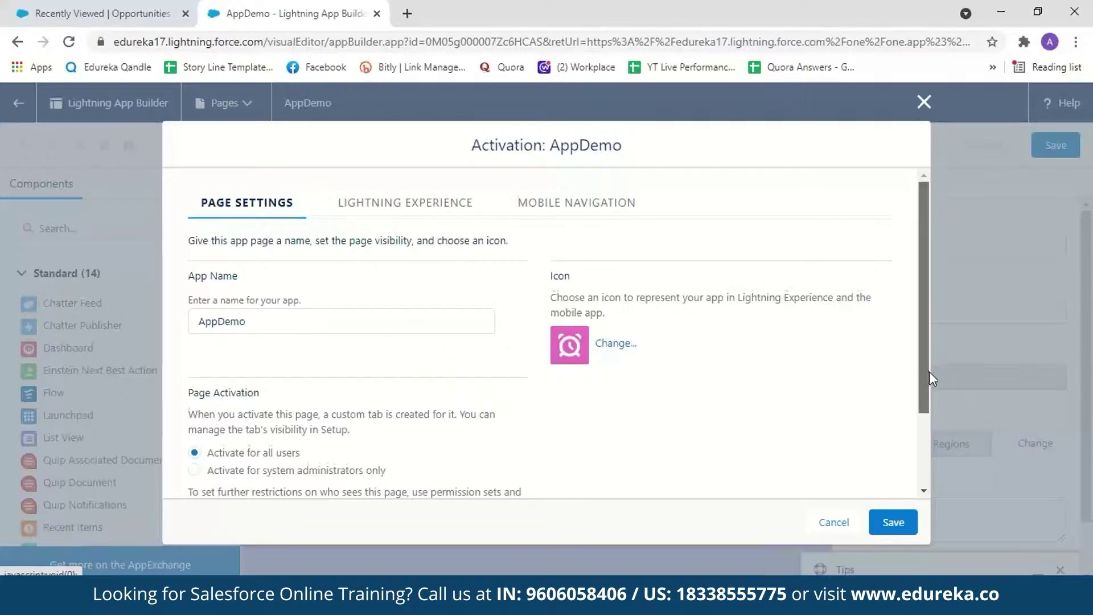
{"action": "scroll", "coordinate": [364, 398], "scroll_direction": "down", "scroll_amount": 3}
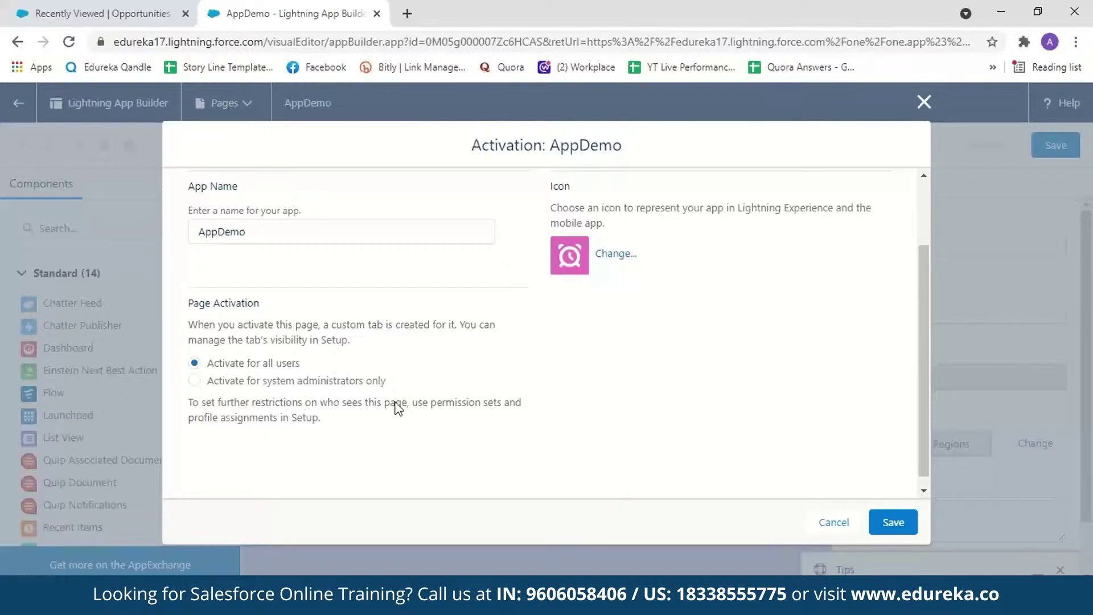
{"action": "scroll", "coordinate": [920, 442], "scroll_direction": "up", "scroll_amount": 2}
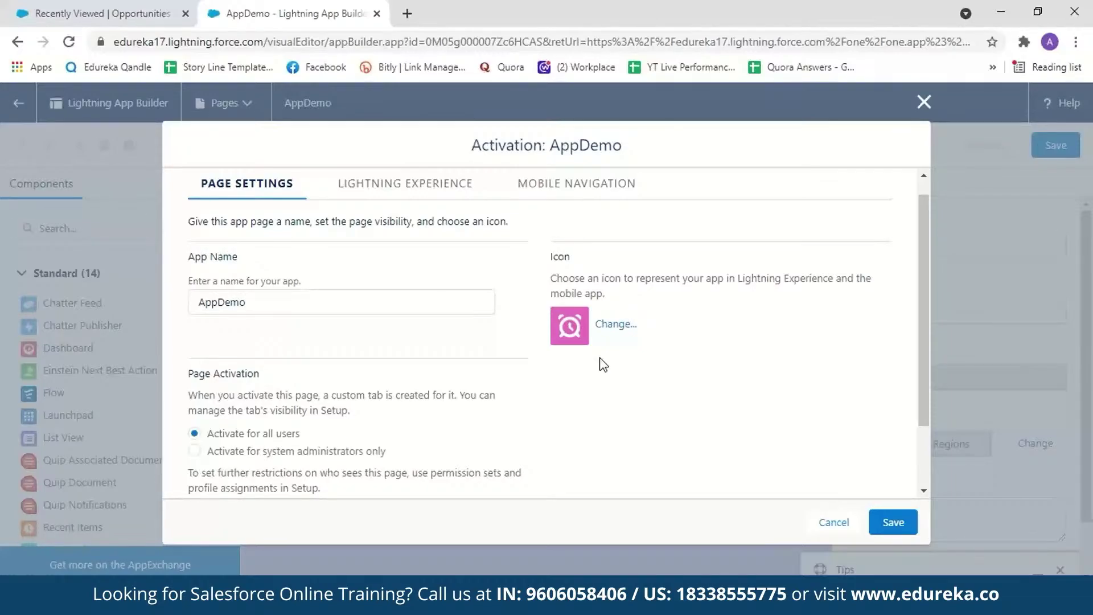
{"action": "left_click", "coordinate": [614, 325]}
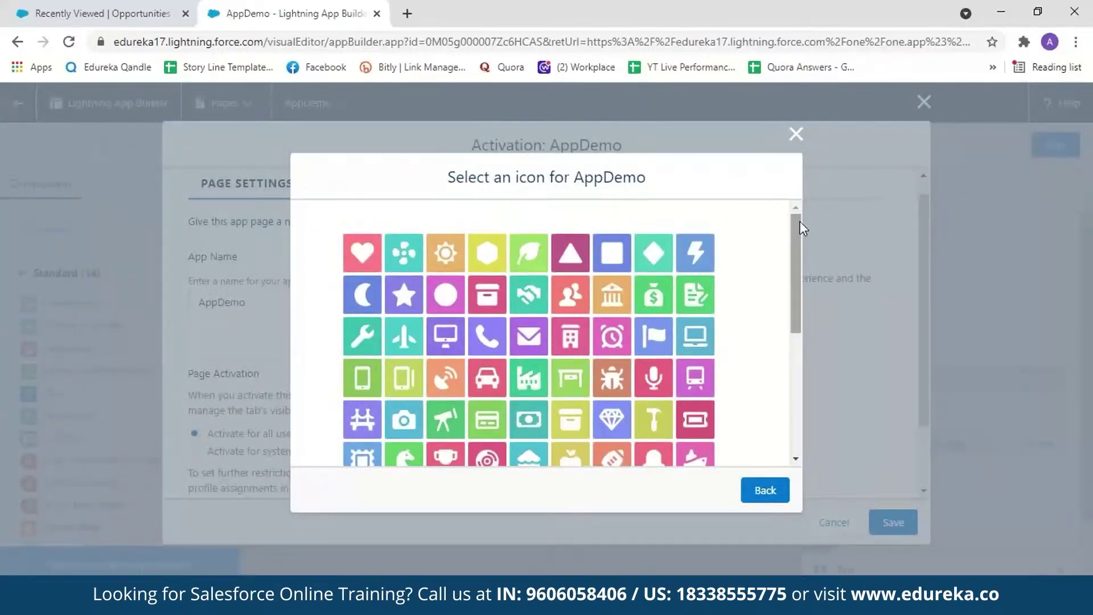
{"action": "left_click_drag", "start_coordinate": [794, 258], "coordinate": [774, 225]}
{"action": "left_click", "coordinate": [492, 258]}
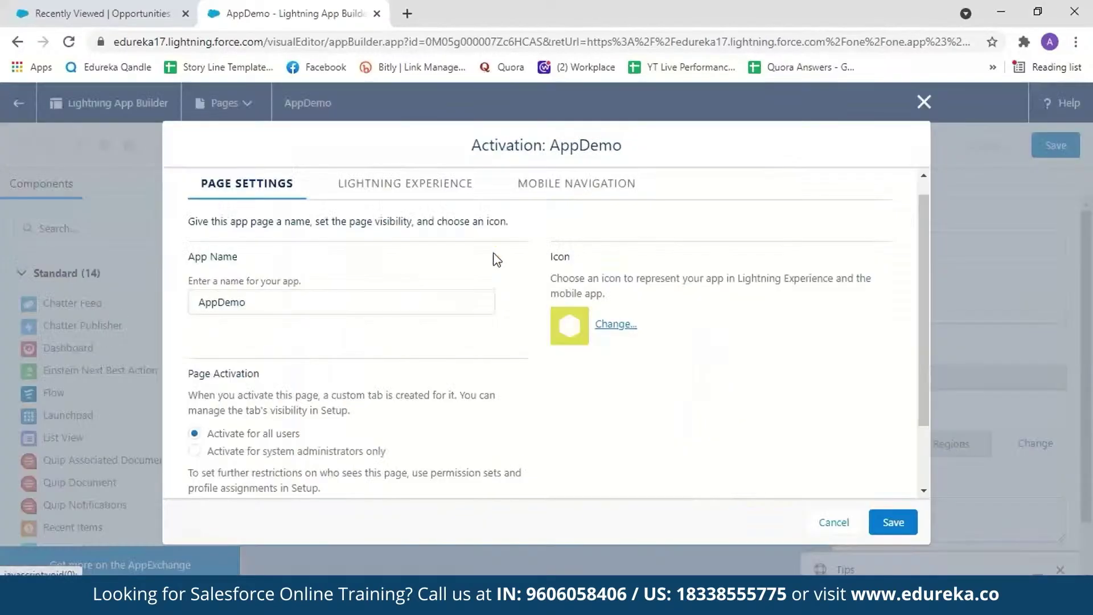
{"action": "left_click", "coordinate": [408, 194]}
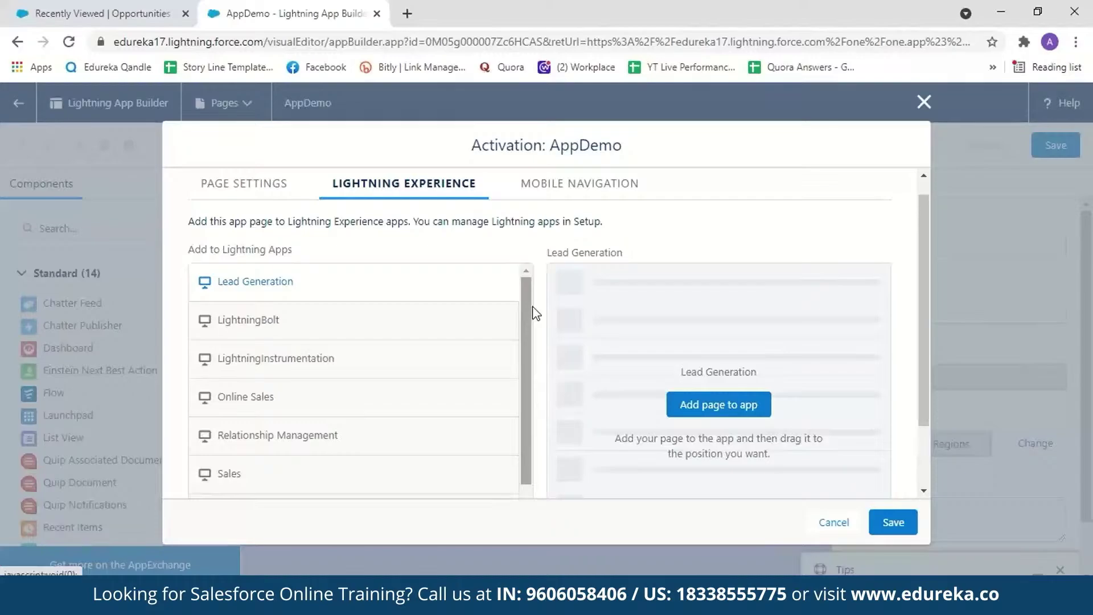
Add AppDemo to the Sales app, positioned right after Home.
{"action": "left_click", "coordinate": [97, 11]}
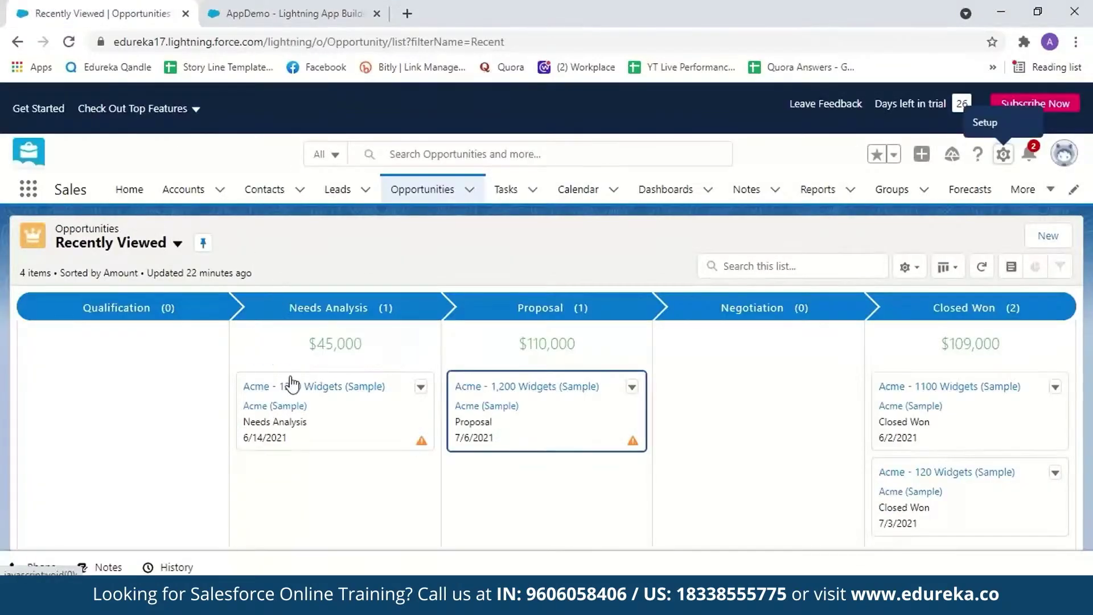
{"action": "left_click", "coordinate": [341, 12]}
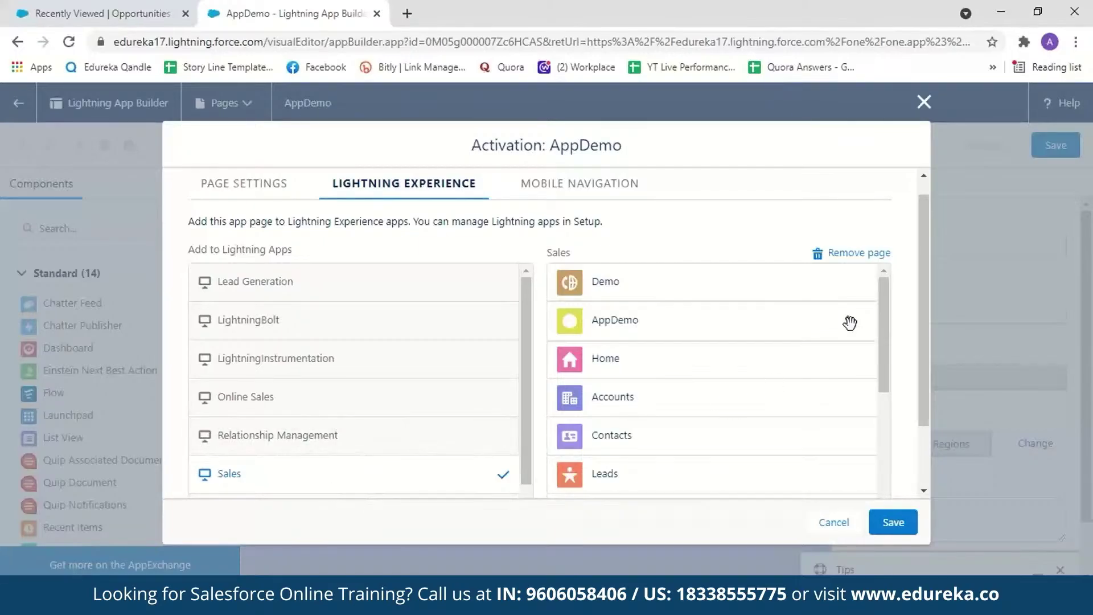
{"action": "left_click_drag", "start_coordinate": [850, 323], "coordinate": [862, 365]}
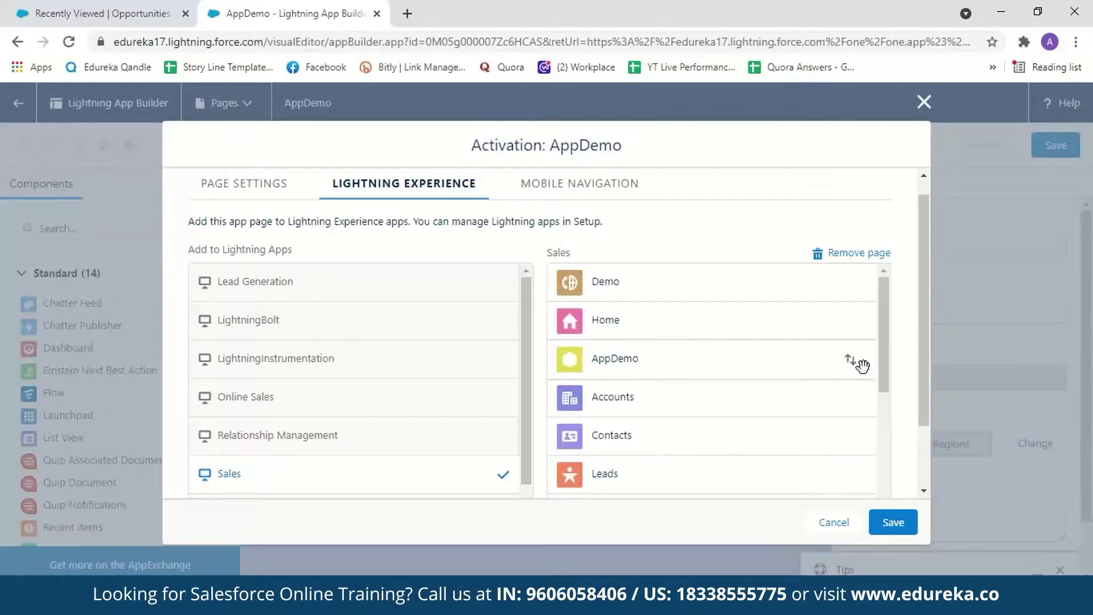
Add AppDemo to the mobile navigation menu and save the activation.
{"action": "left_click", "coordinate": [600, 181]}
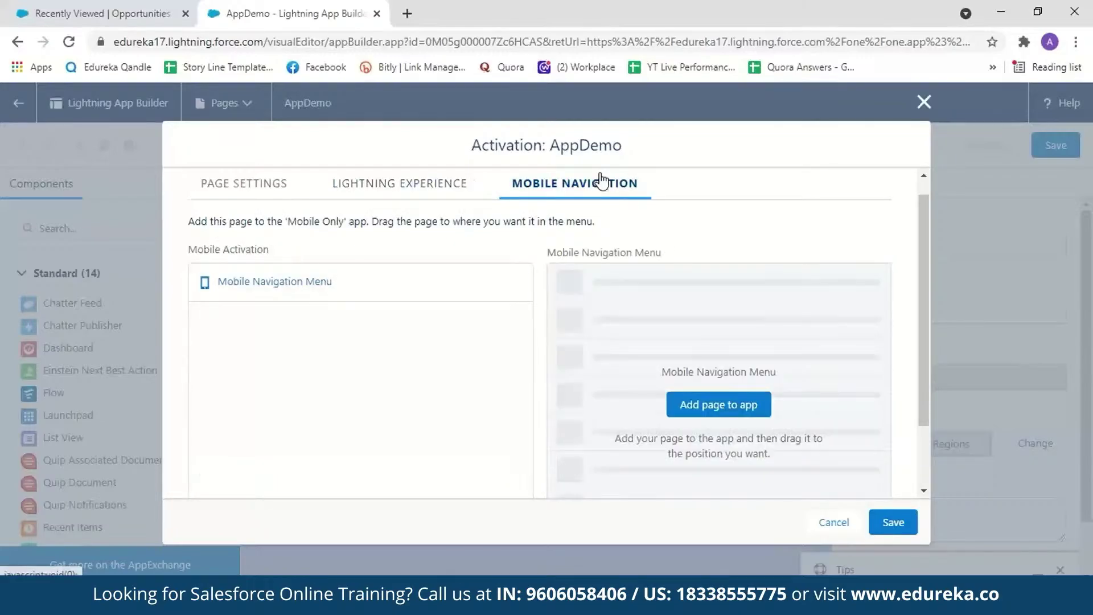
{"action": "left_click", "coordinate": [449, 288]}
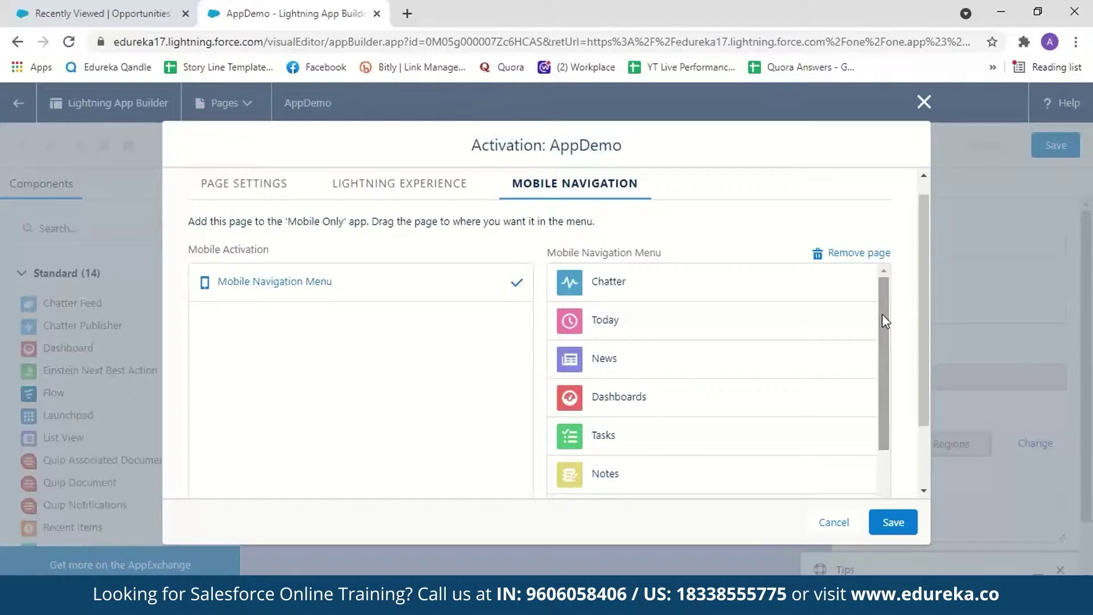
{"action": "left_click_drag", "start_coordinate": [884, 319], "coordinate": [886, 420]}
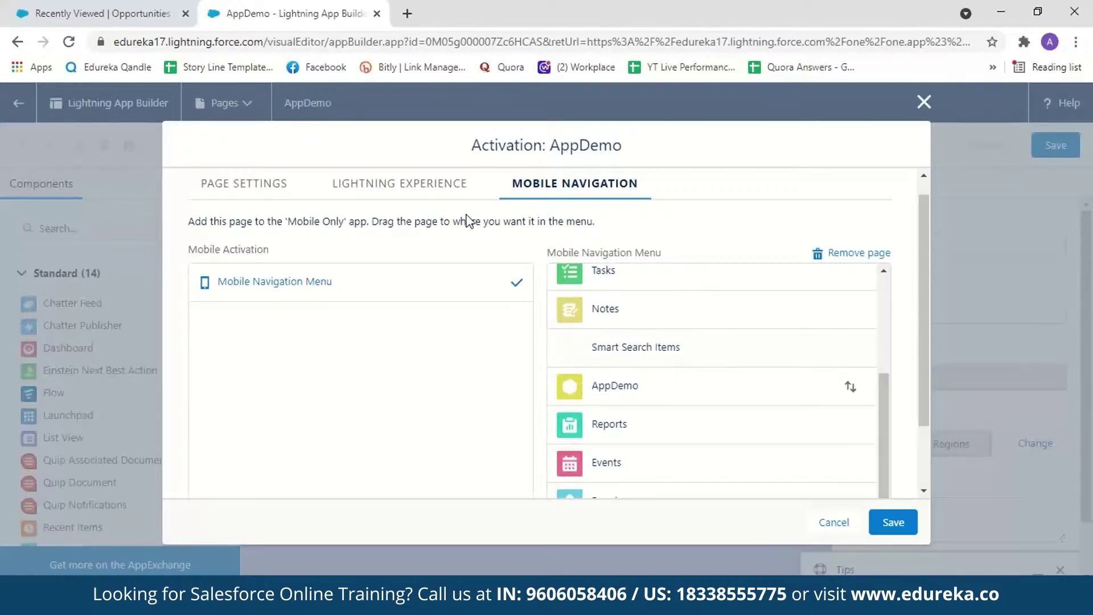
{"action": "left_click", "coordinate": [432, 188]}
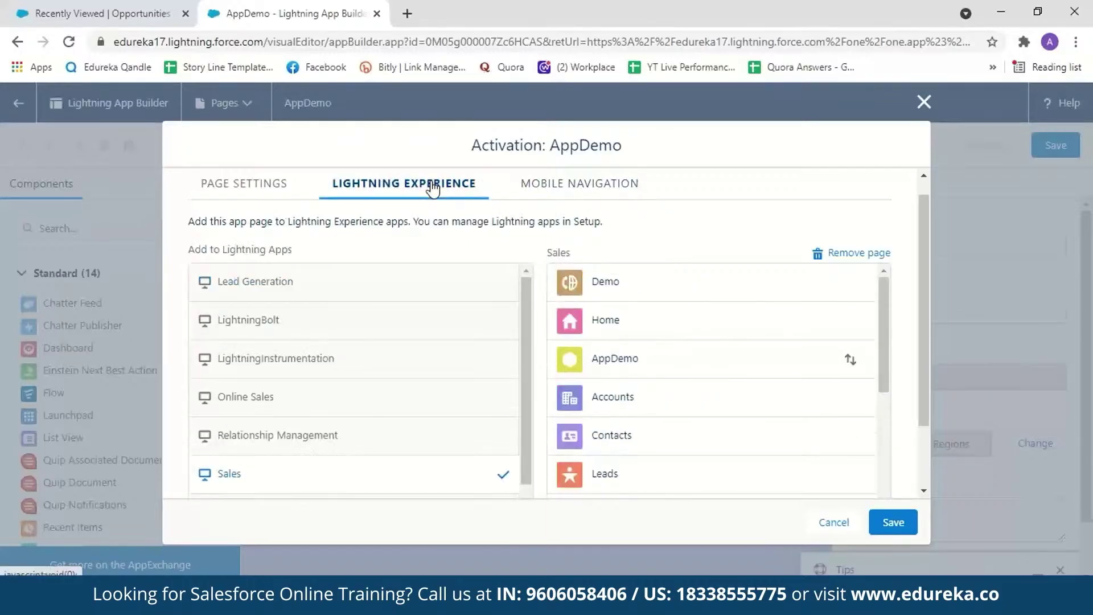
{"action": "left_click", "coordinate": [886, 533]}
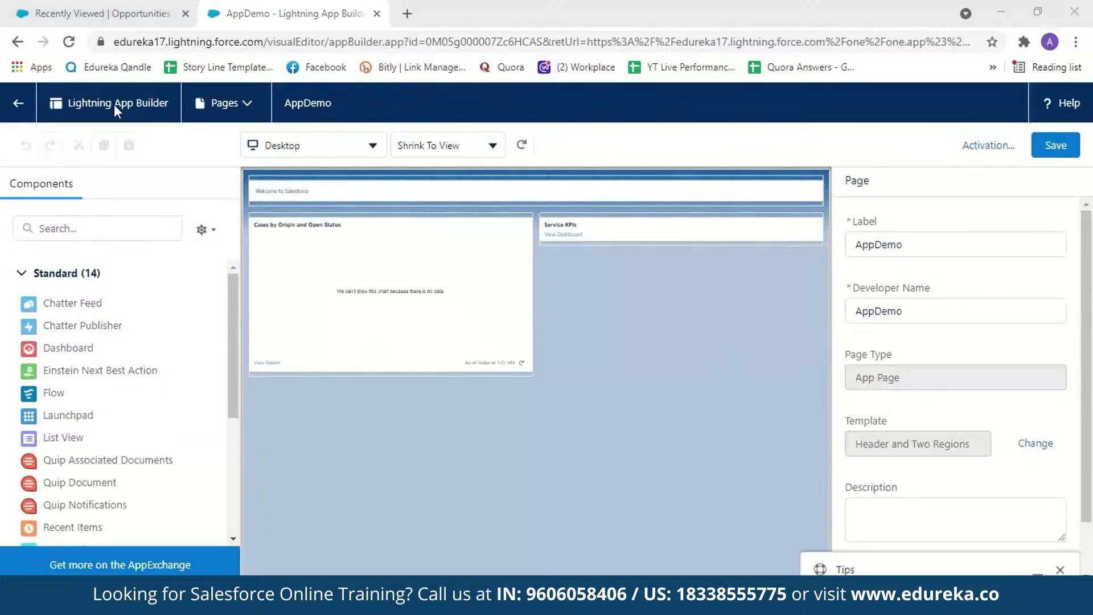
Reload Salesforce and open the new AppDemo tab in the Sales app.
{"action": "left_click", "coordinate": [83, 15]}
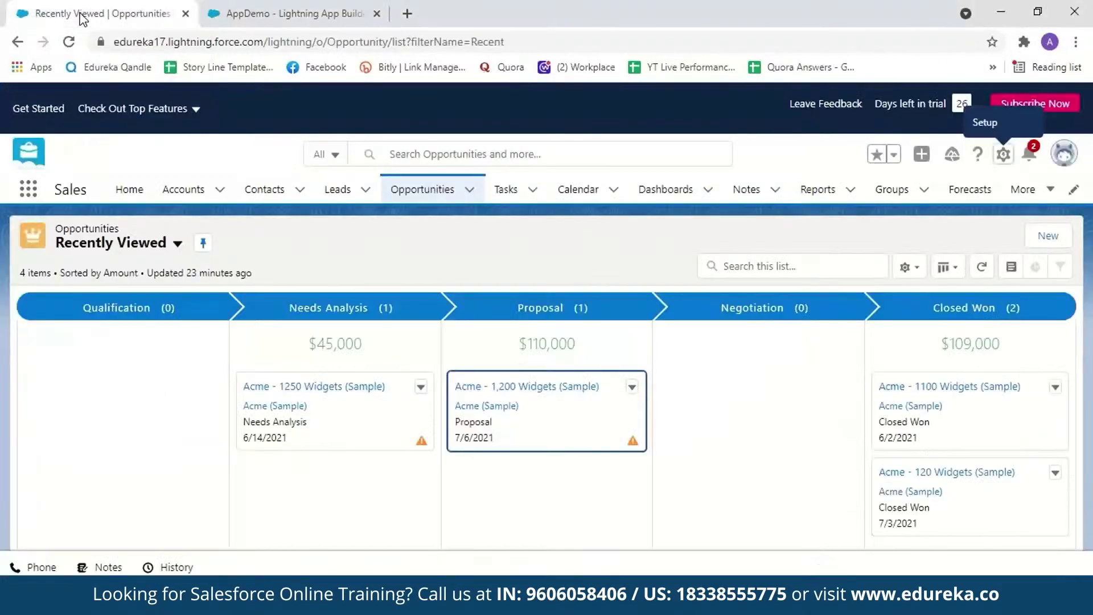
{"action": "left_click", "coordinate": [70, 45]}
{"action": "left_click", "coordinate": [69, 43]}
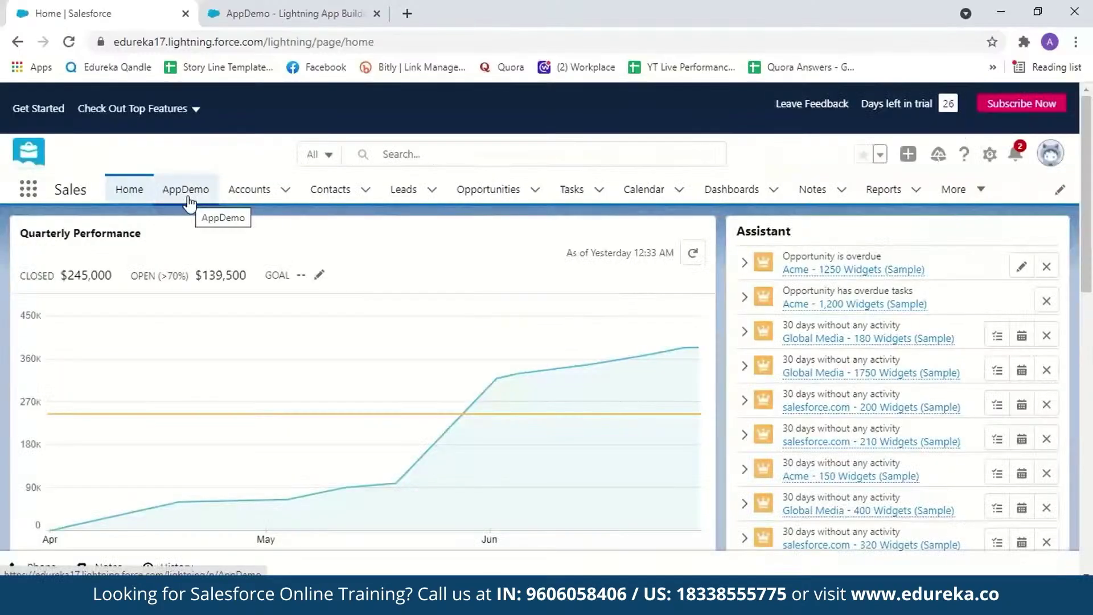
{"action": "left_click", "coordinate": [187, 190]}
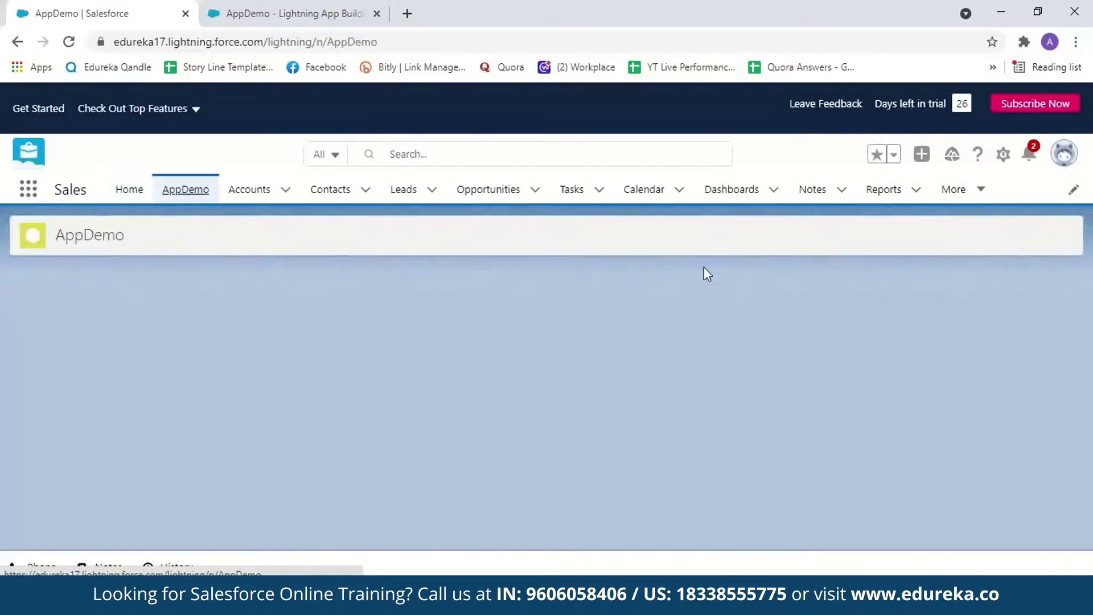